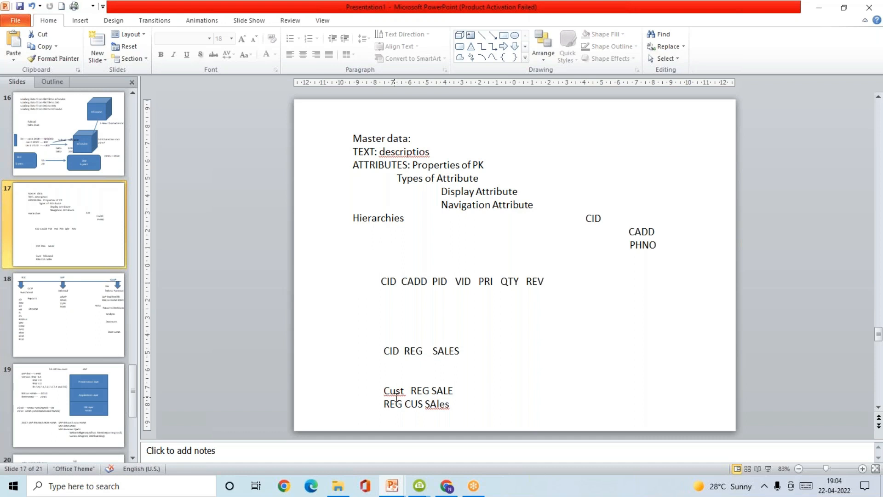
Step: Open Remote Desktop Connection, connect to 103.44.1.202:5522 and enter the account password
left_click(221, 486)
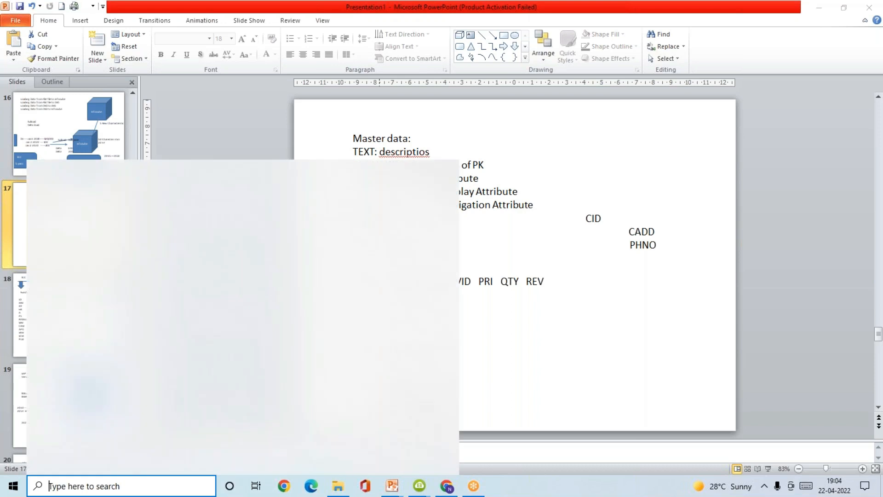
type("mstsc")
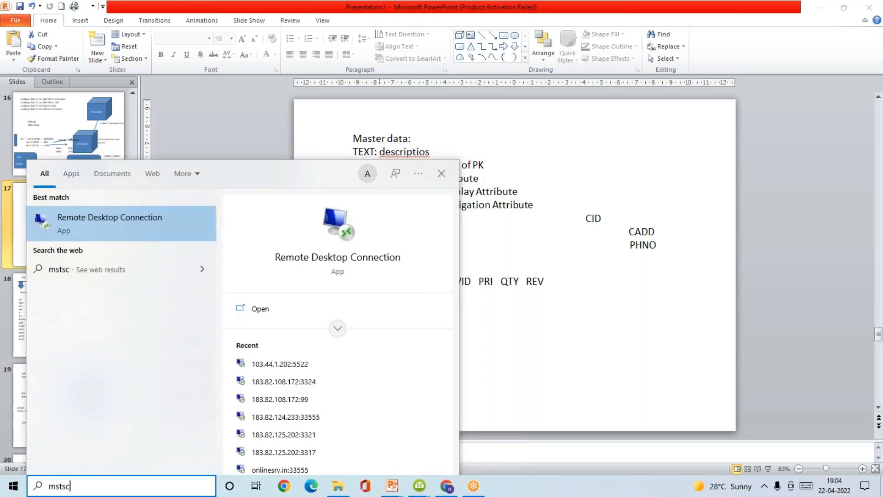
key("Return")
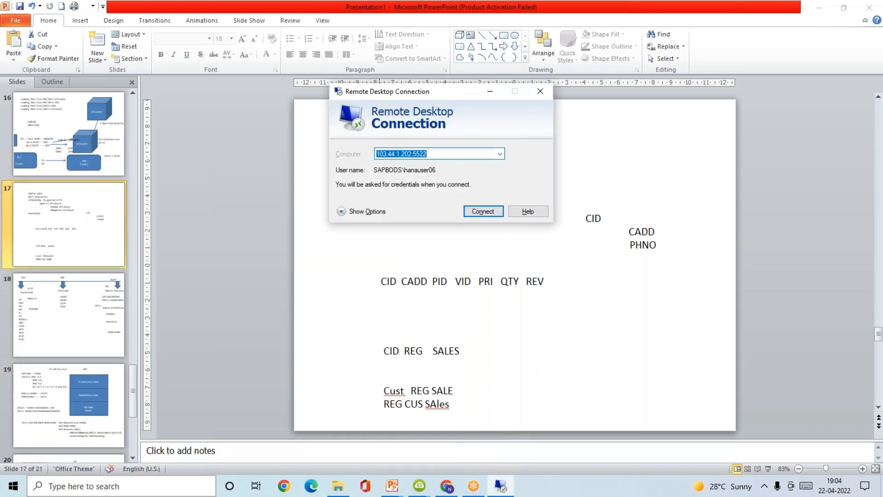
key("Return")
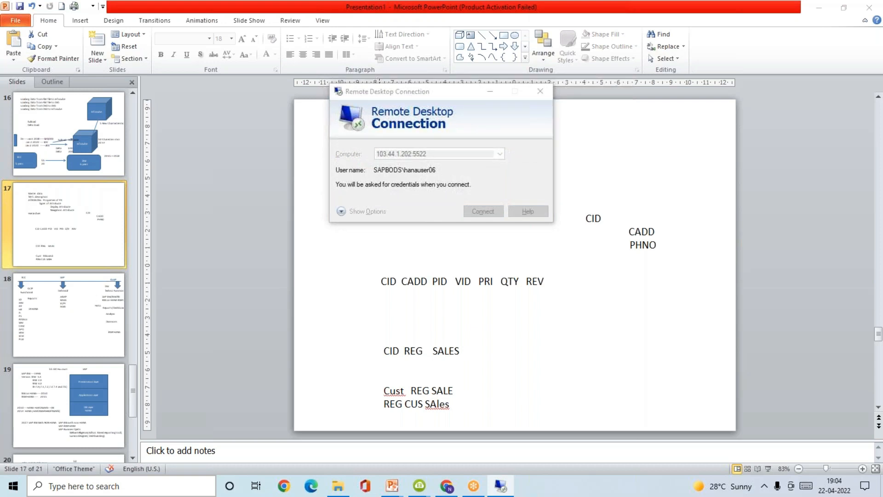
type("****")
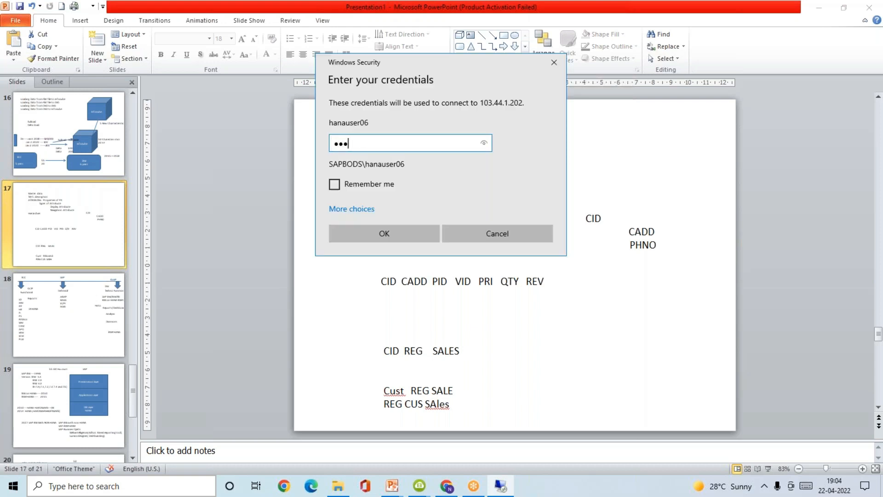
type("***")
key("Return")
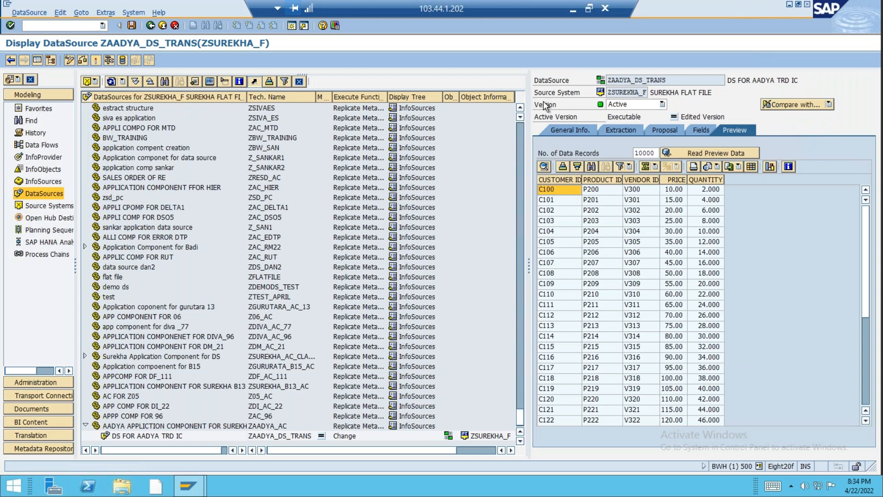
Step: Show the remote computer's desktop and launch SAP HANA Studio from the hdbstudio.exe shortcut
key("super+d")
left_click(436, 82)
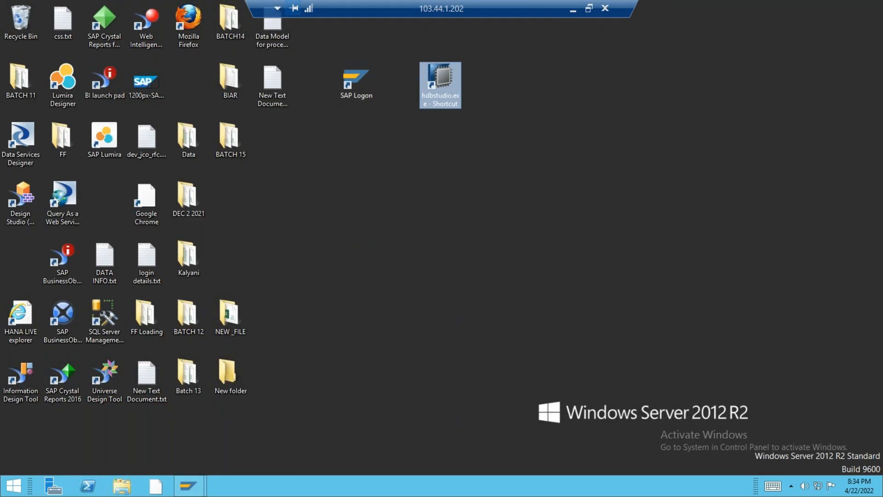
double_click(436, 83)
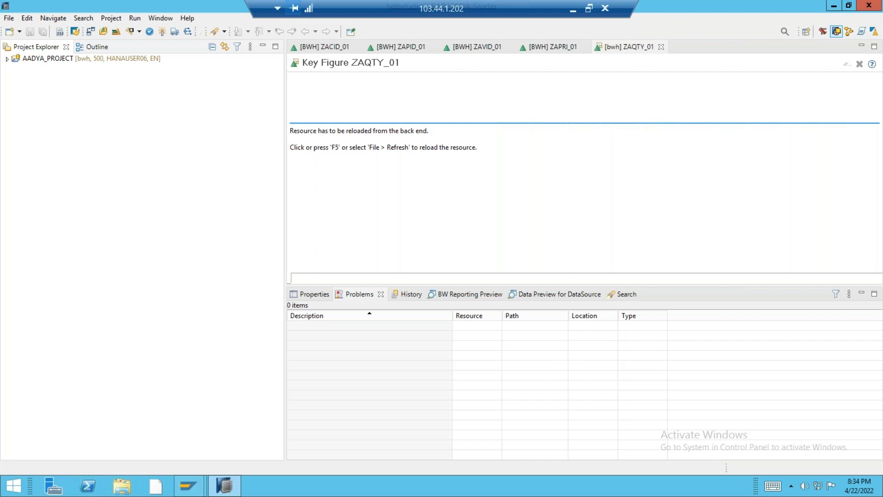
Step: Expand AADYA_PROJECT and log on to it by entering the account password
left_click(6, 59)
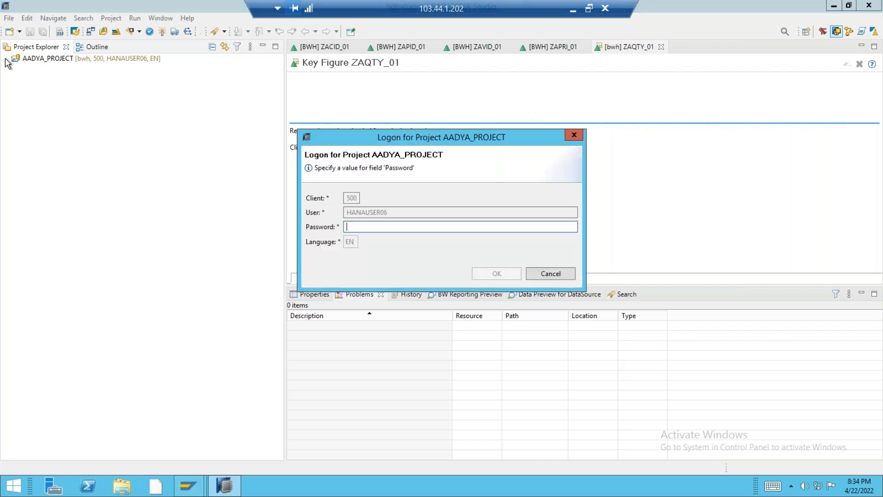
type("********")
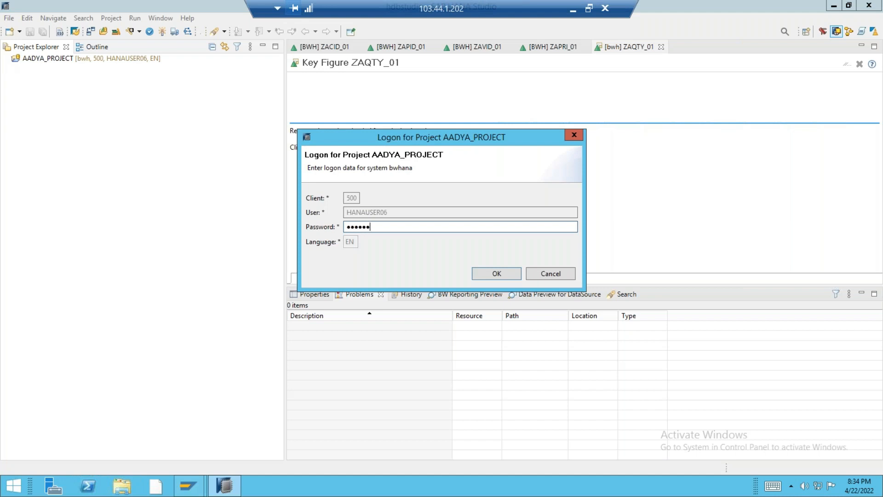
key("Return")
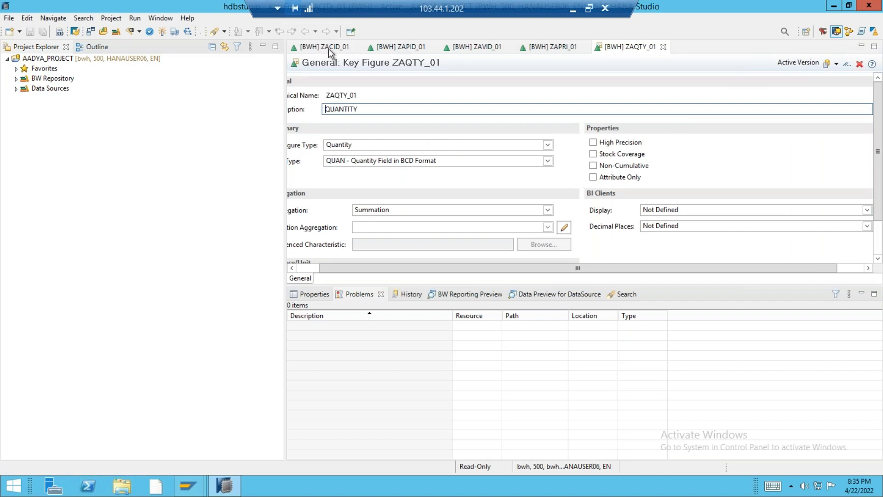
Step: Close all open InfoObject editors, from ZACID_01 through ZAQTY_01
left_click(357, 47)
left_click(355, 47)
left_click(355, 47)
left_click(355, 47)
left_click(356, 47)
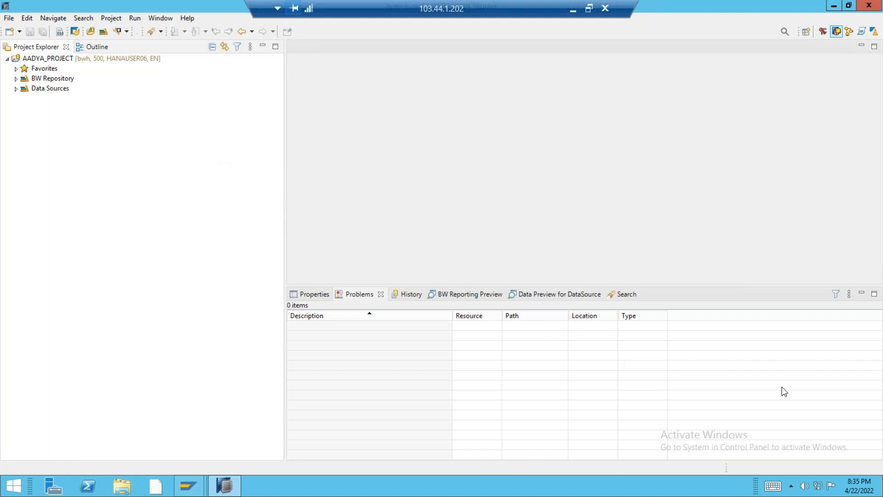
Step: Expand the BW Repository down to the Characteristic folder of InfoArea ZGURURATA_B15_IA
left_click(14, 78)
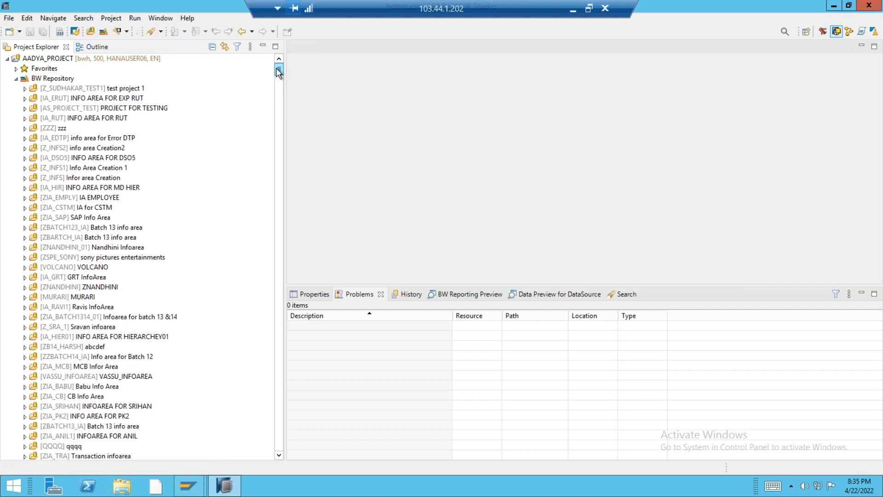
scroll(273, 276, "down", 10)
left_click_drag(279, 278, 279, 440)
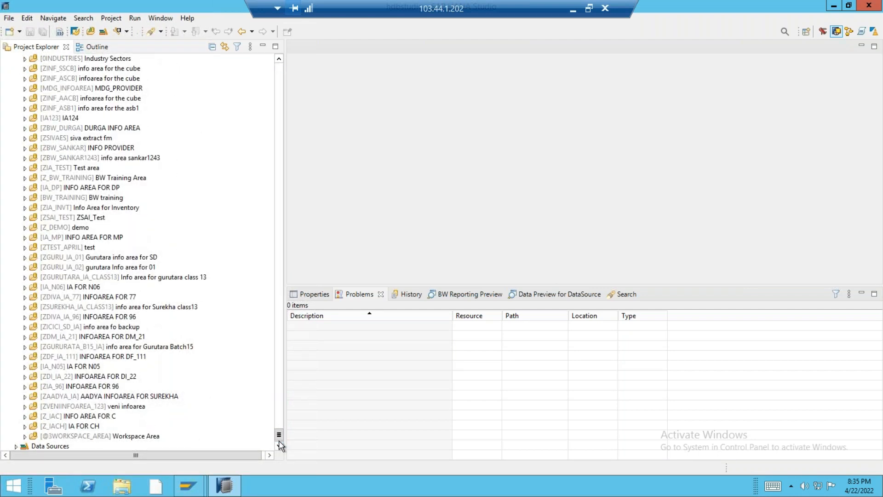
left_click(173, 348)
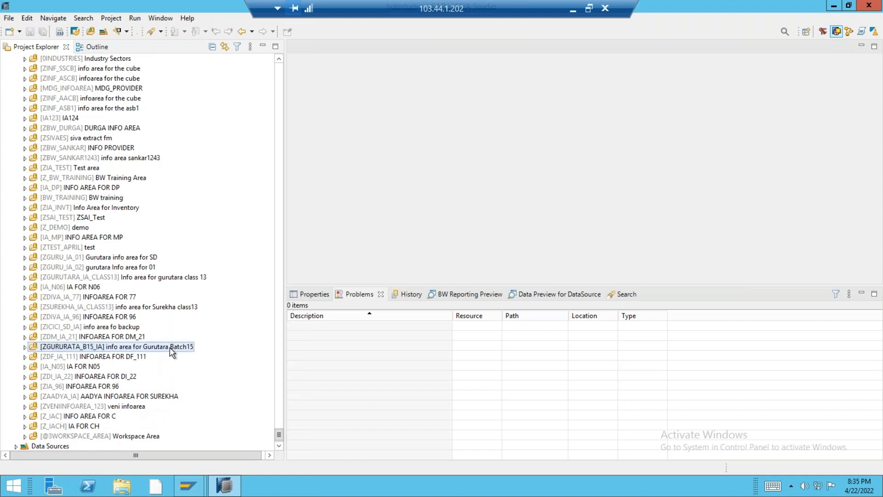
left_click(25, 347)
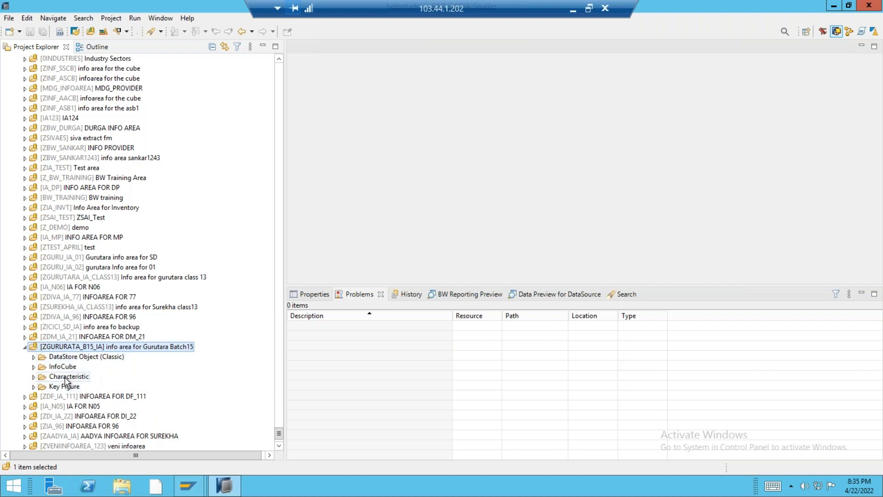
left_click(42, 377)
left_click(33, 376)
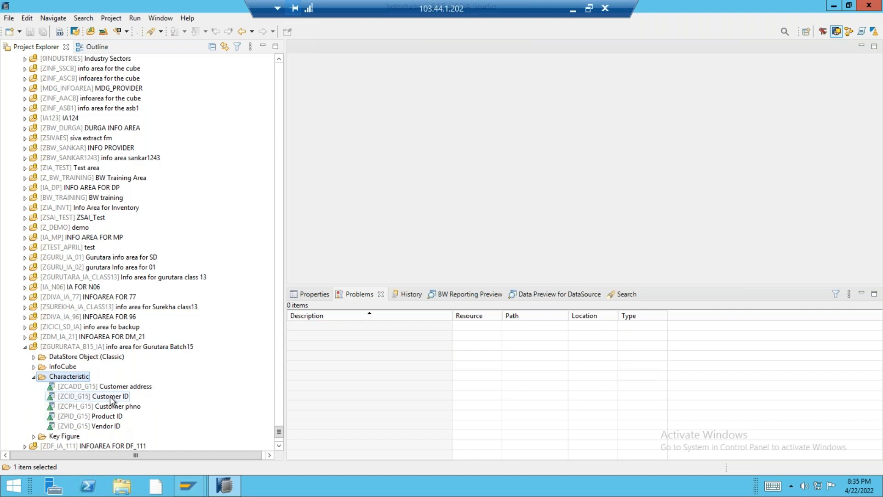
Step: Open the Customer ID characteristic ZCID_G15 and display its attributes
left_click(110, 397)
double_click(111, 398)
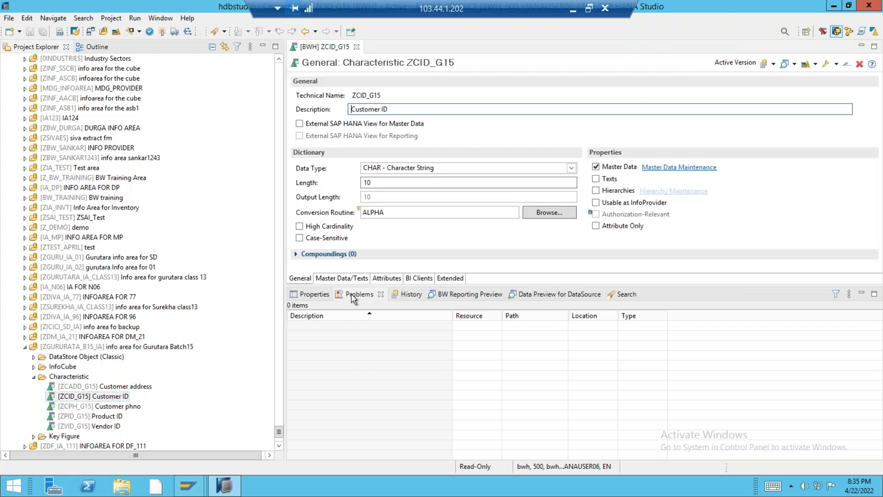
left_click(386, 278)
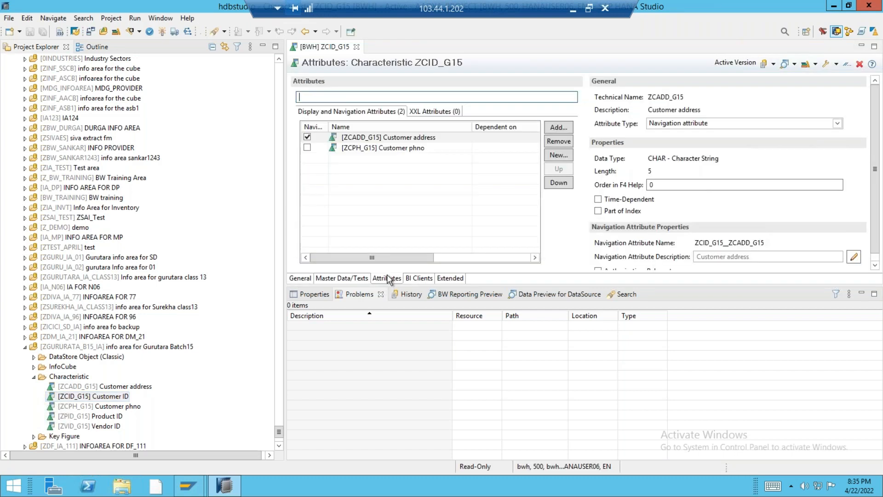
Step: Set the ZCPH_G15 Customer phno characteristic to NUMC - Numerical Text with length 10, activate it and inspect the reported problems
left_click(408, 151)
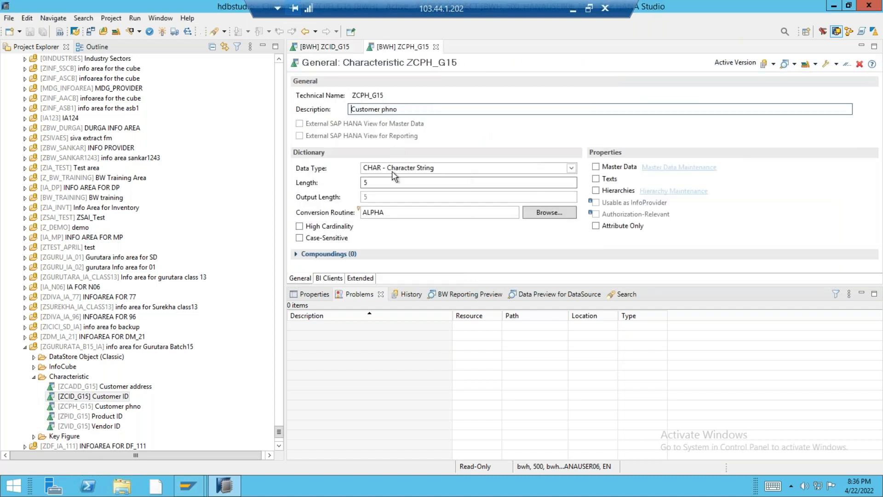
left_click(571, 169)
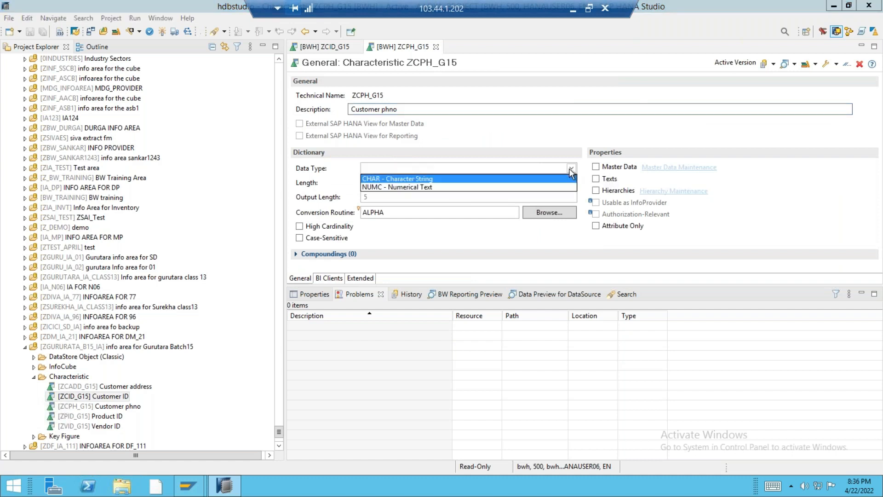
left_click(418, 187)
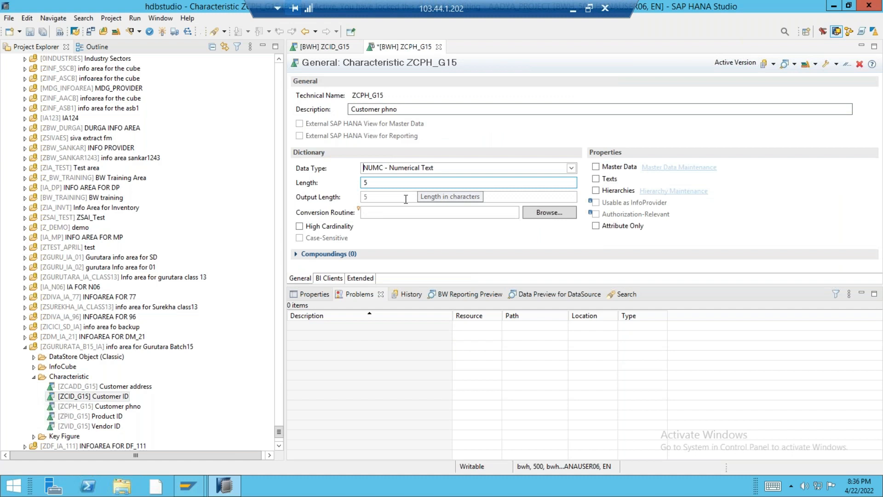
left_click_drag(382, 183, 357, 182)
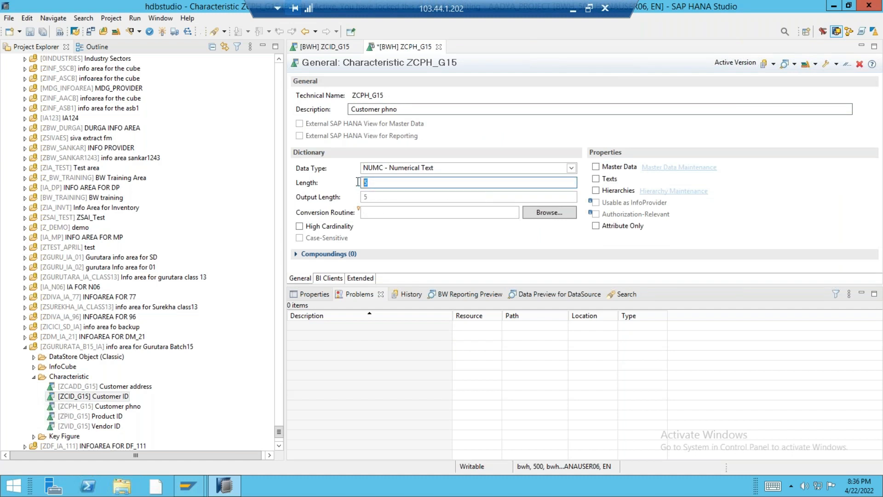
type("10")
left_click(166, 30)
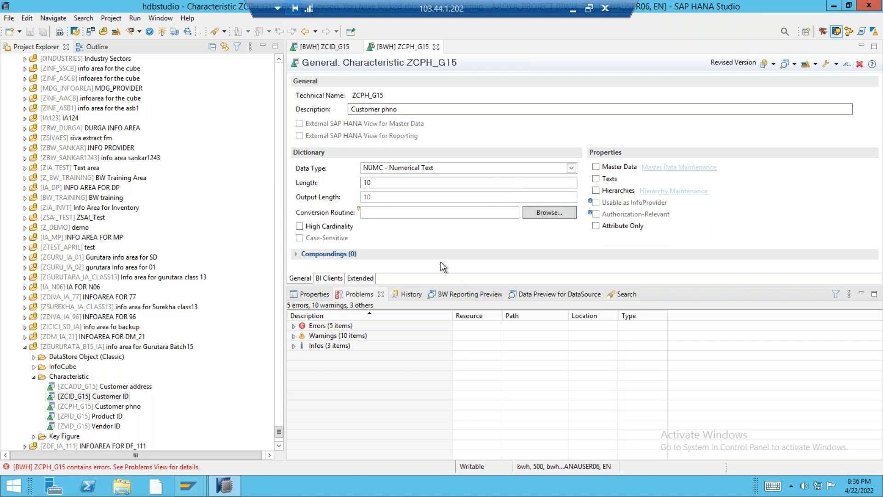
left_click(293, 325)
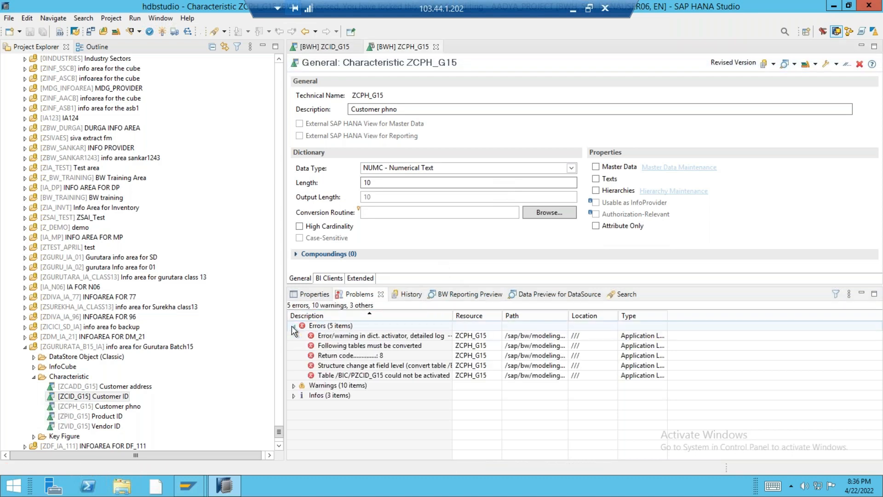
left_click(403, 369)
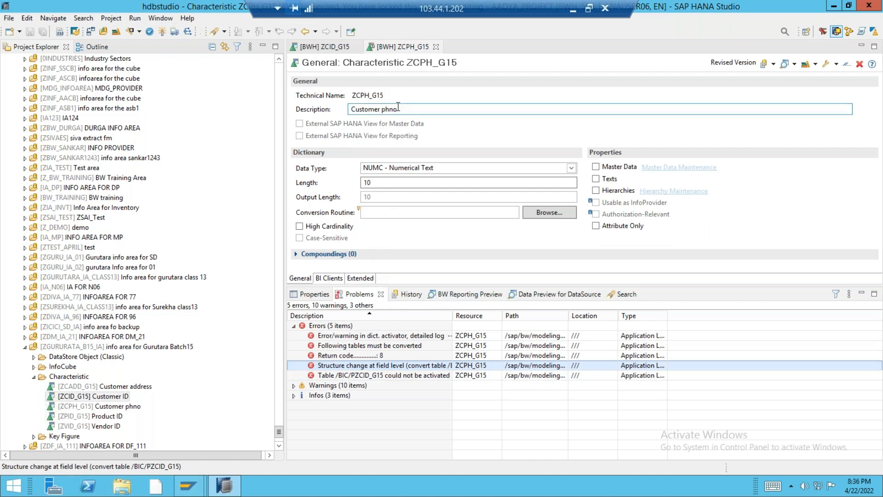
Step: Try enabling Master Data for ZCPH_G15 and view its attributes, and close the characteristic without saving
left_click(302, 279)
left_click(595, 167)
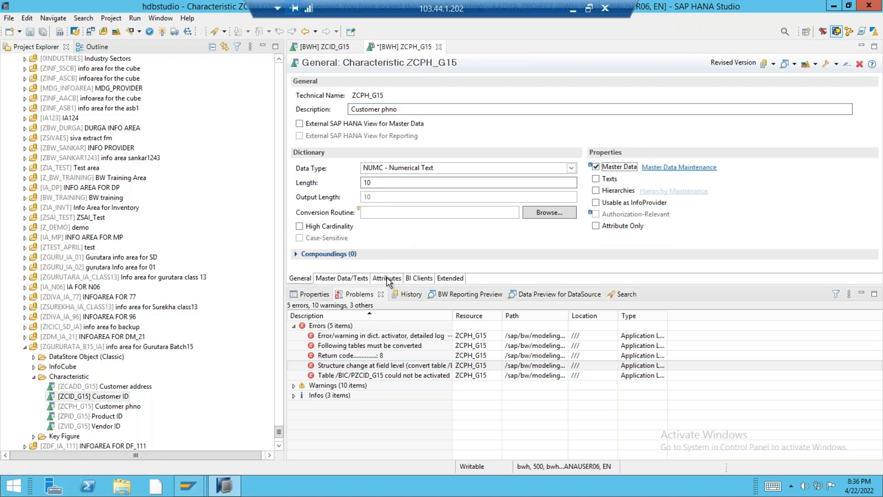
left_click(386, 279)
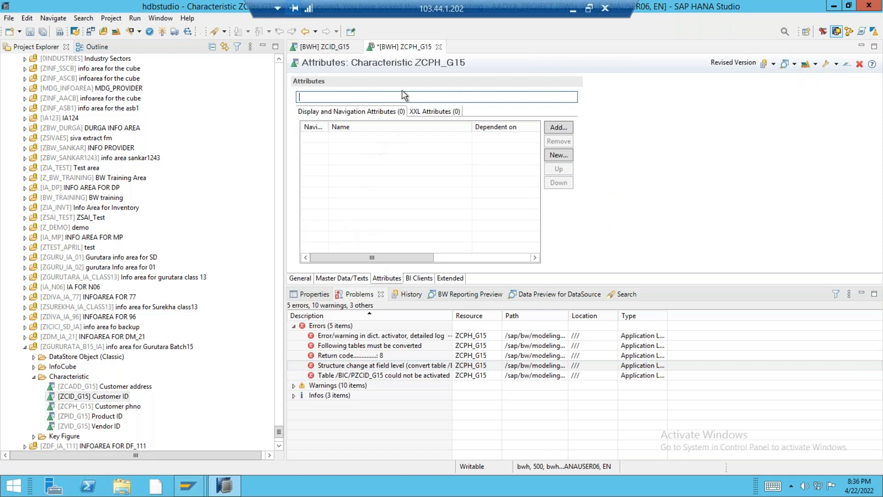
left_click(438, 47)
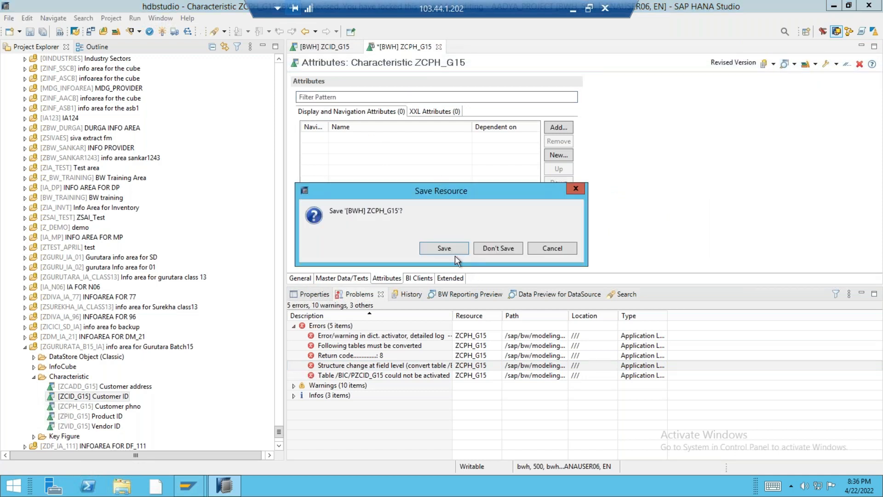
left_click(489, 249)
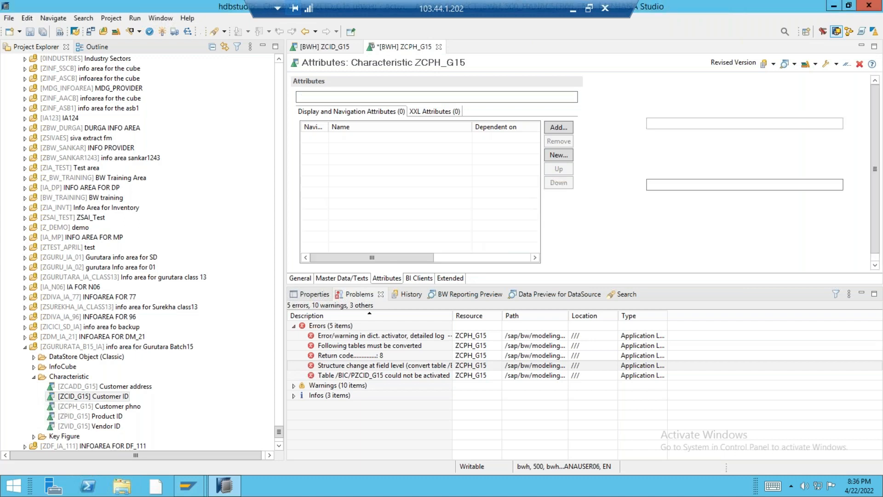
Step: Make ZCPH_G15 Customer phno a navigation attribute of ZCID_G15 and remove the ZCADD_G15 Customer address attribute
left_click(307, 148)
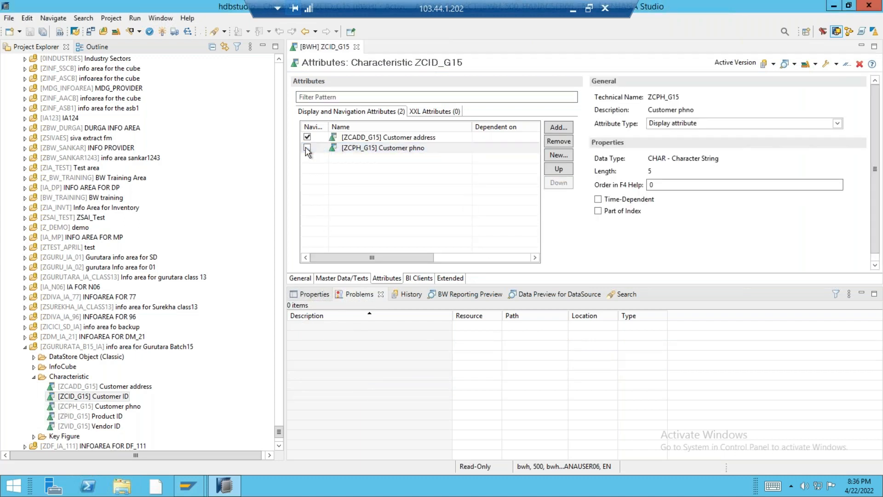
left_click(552, 249)
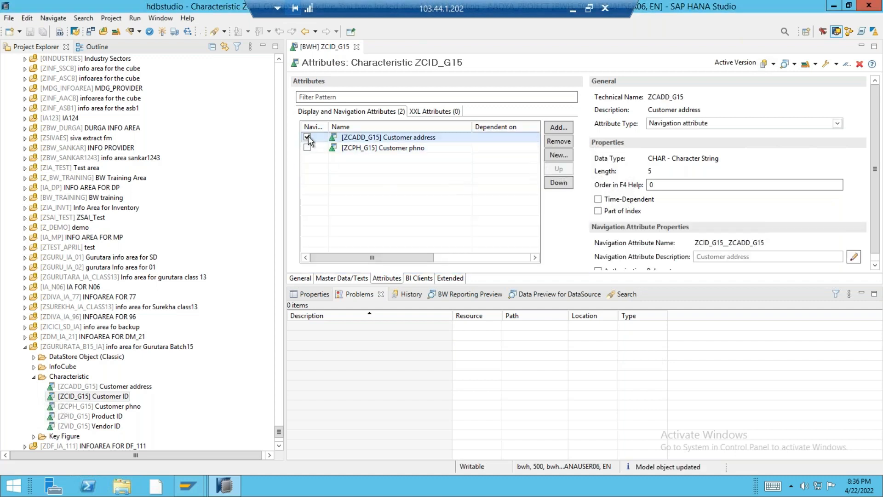
left_click(307, 136)
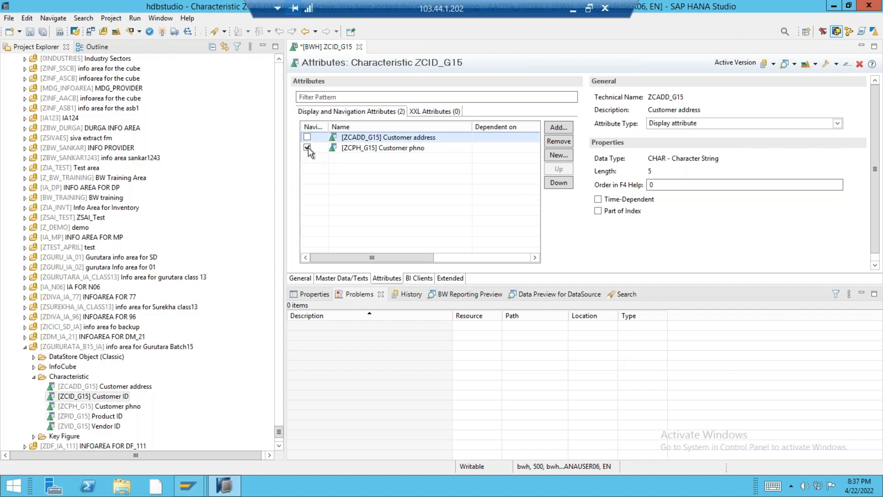
left_click(558, 140)
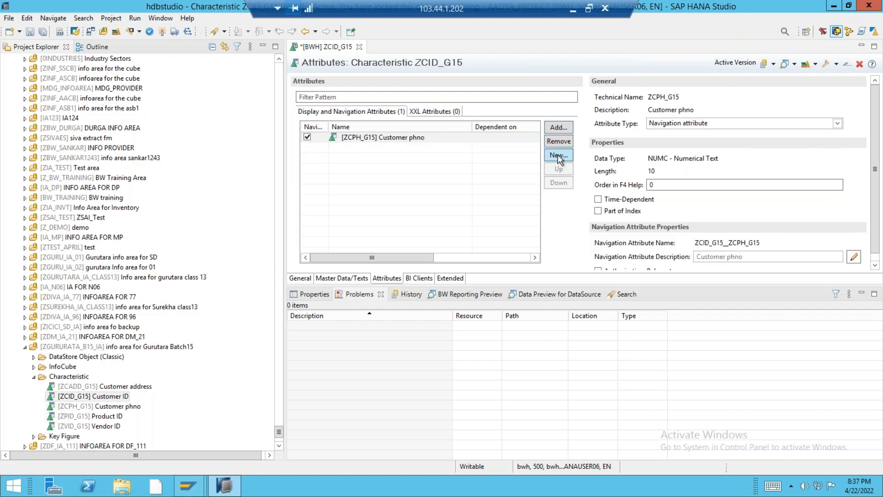
Step: Start a new InfoObject as an attribute of ZCID_G15 and assign it to the InfoArea ZGURURATA_B15_IA
left_click(558, 155)
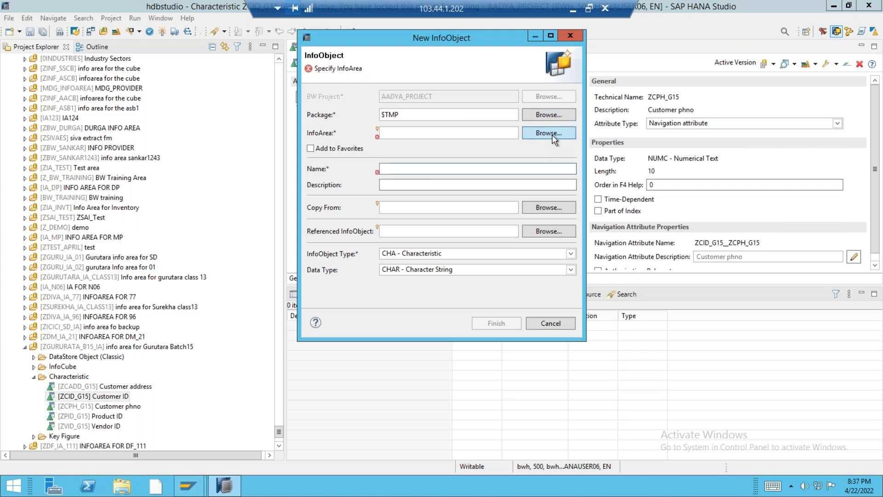
left_click(551, 133)
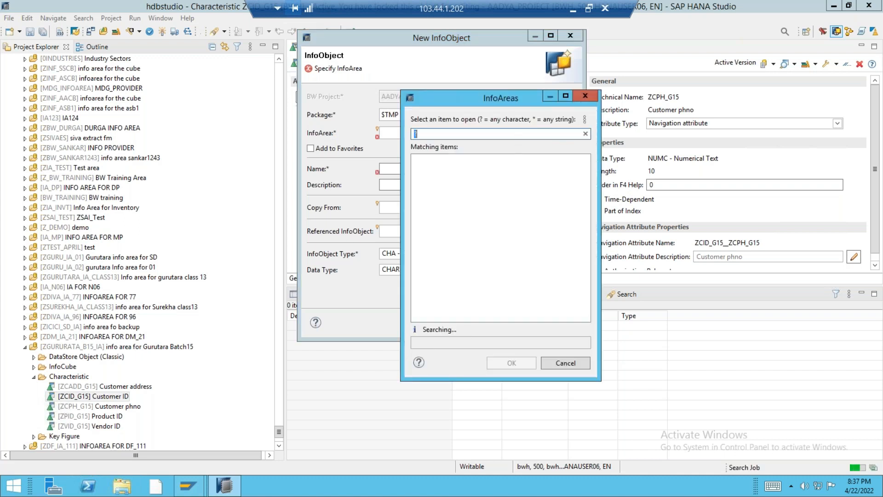
type("ZGURU")
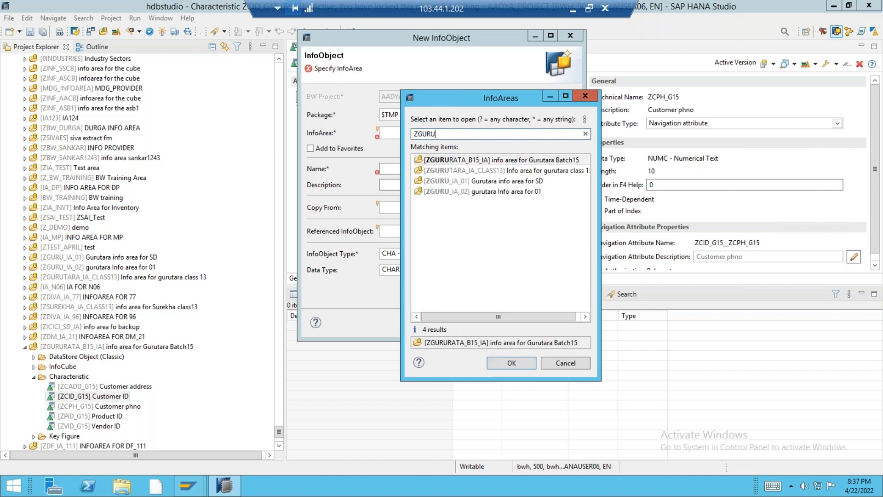
double_click(537, 160)
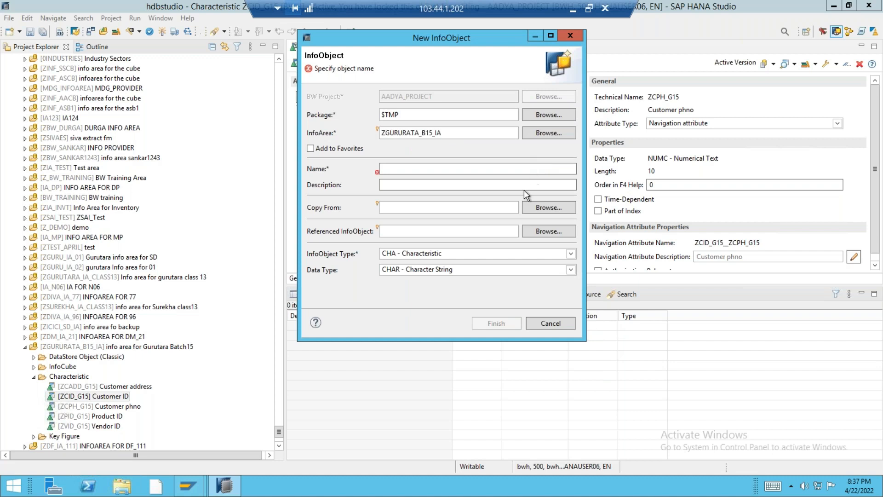
Step: Name the new InfoObject ZGCPH_G15 and describe it as customer phno
left_click(438, 169)
type("Z")
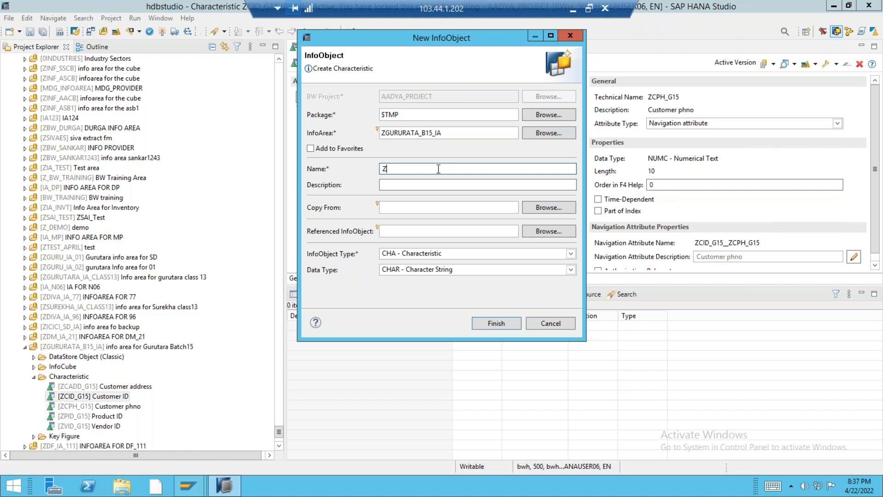
type("GCPH_G15")
left_click(460, 185)
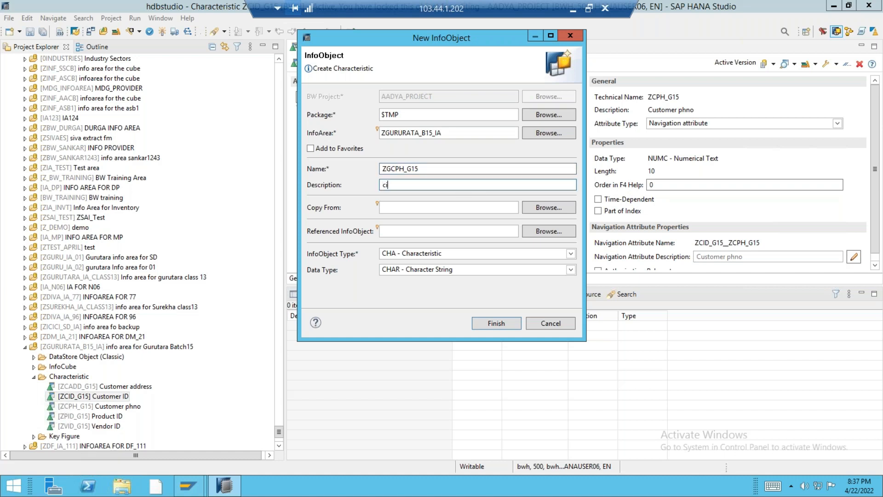
type("customer phno")
Step: Keep the type CHA - Characteristic, set the data type to NUMC - Numerical Text and create the InfoObject
left_click(573, 260)
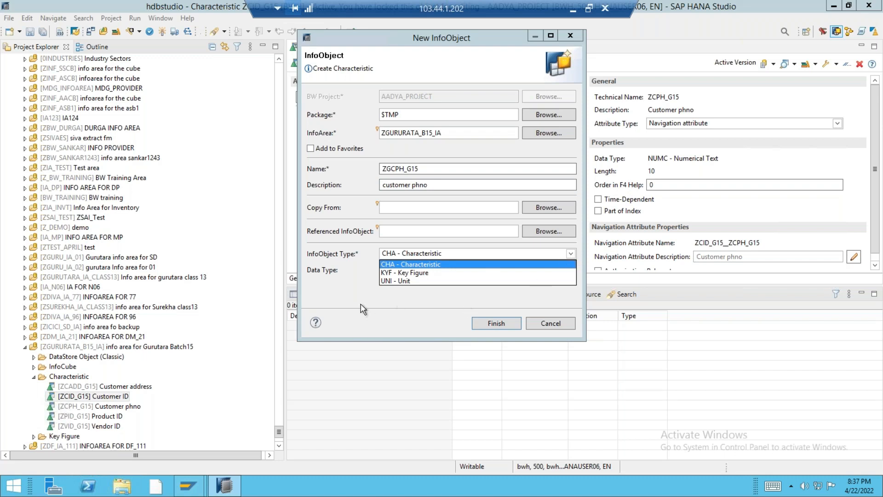
left_click(380, 305)
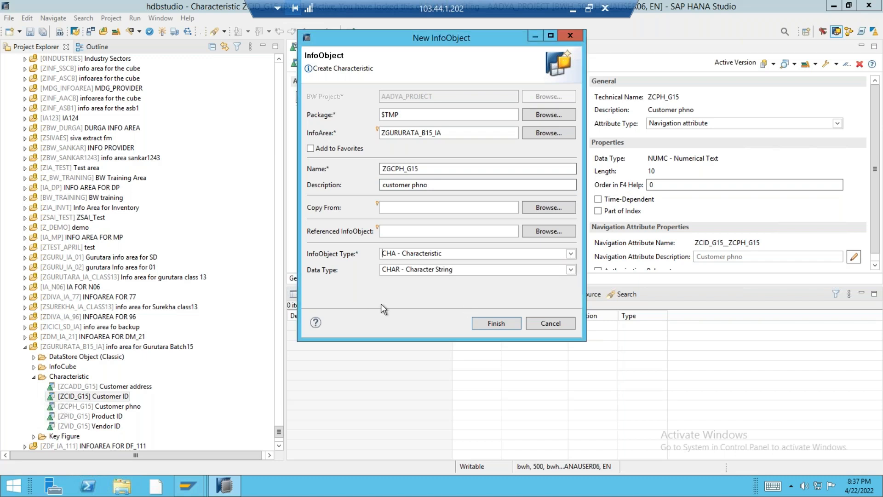
left_click(570, 270)
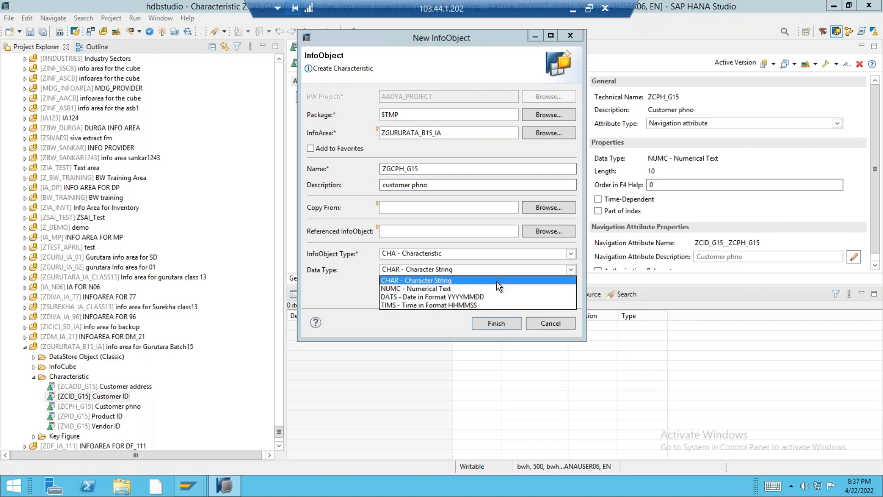
left_click(431, 289)
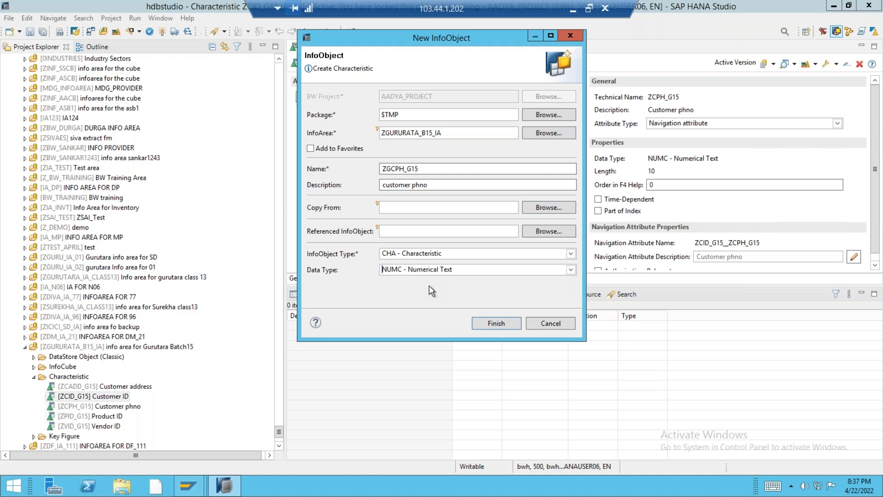
left_click(493, 323)
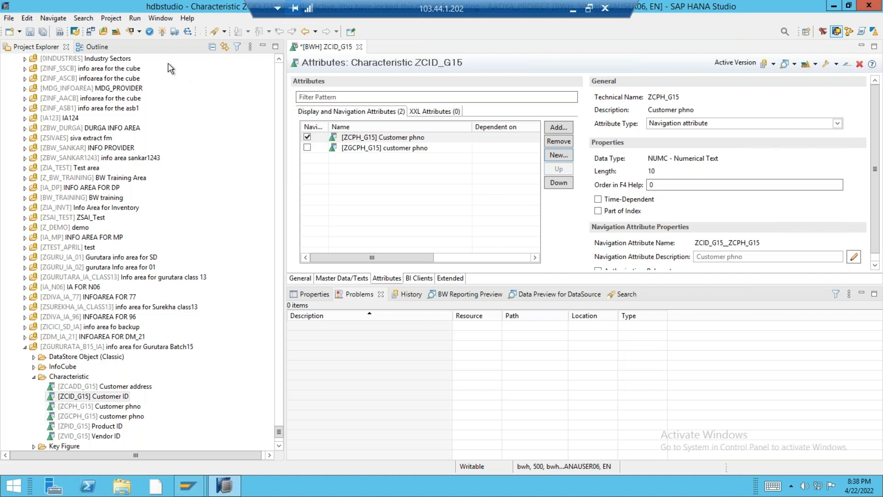
Step: Activate the ZCID_G15 characteristic and check the reported warnings
left_click(161, 31)
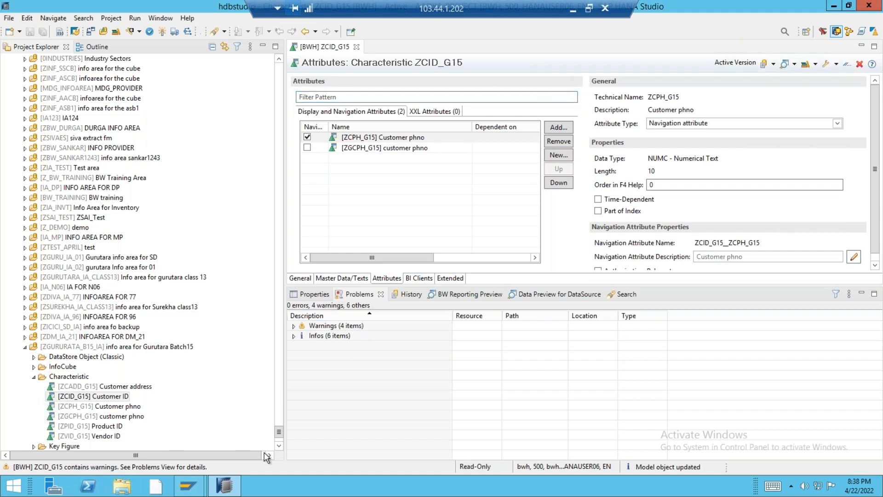
left_click(388, 375)
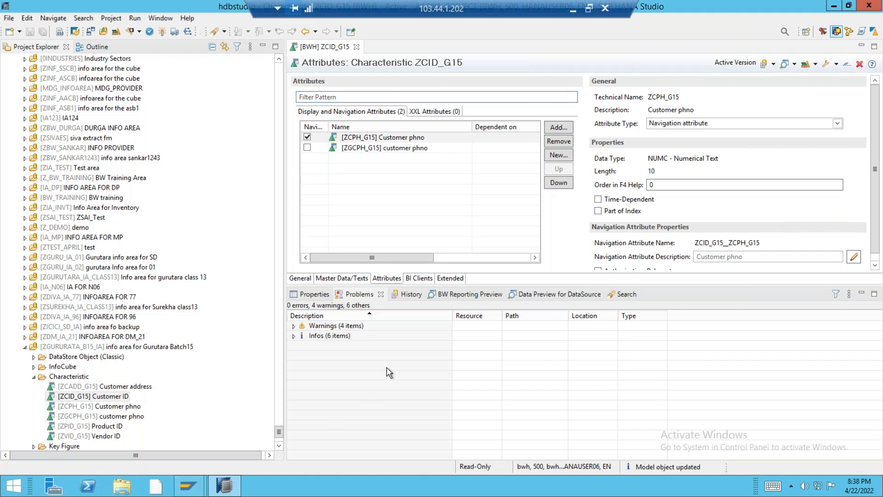
left_click(337, 327)
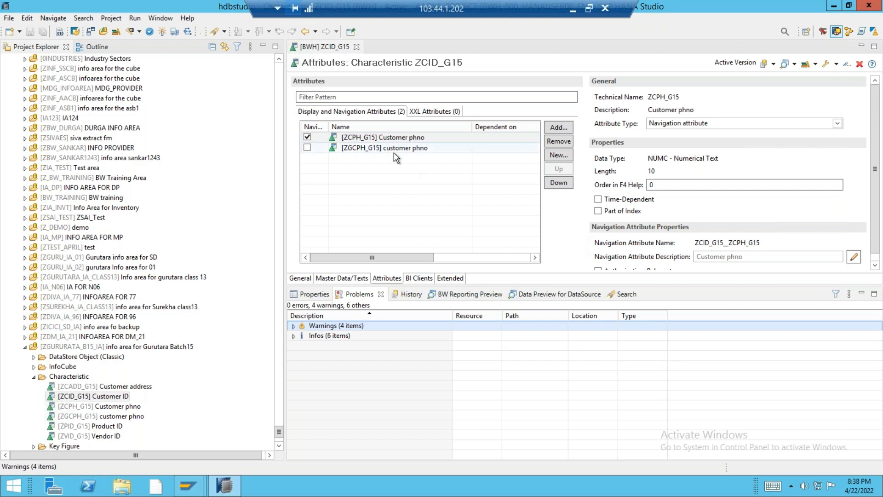
Step: Enable texts for ZCID_G15, add medium and long text alongside the short text, and activate the characteristic
left_click(299, 279)
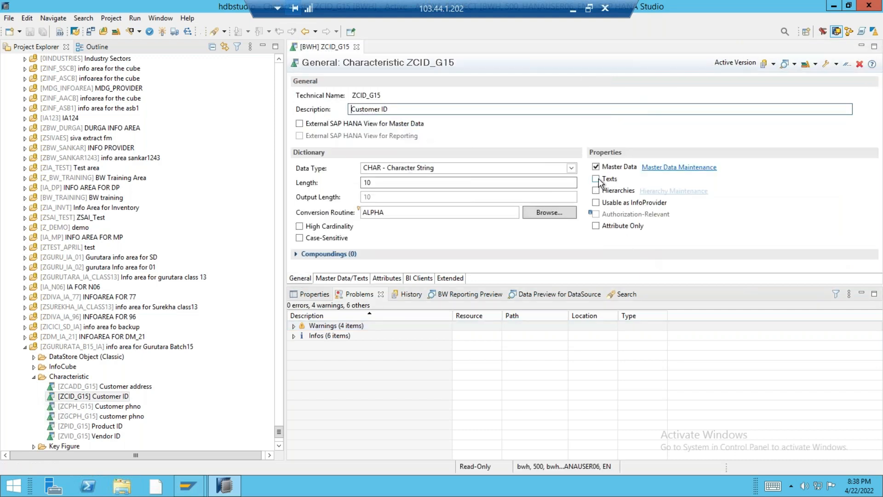
left_click(596, 179)
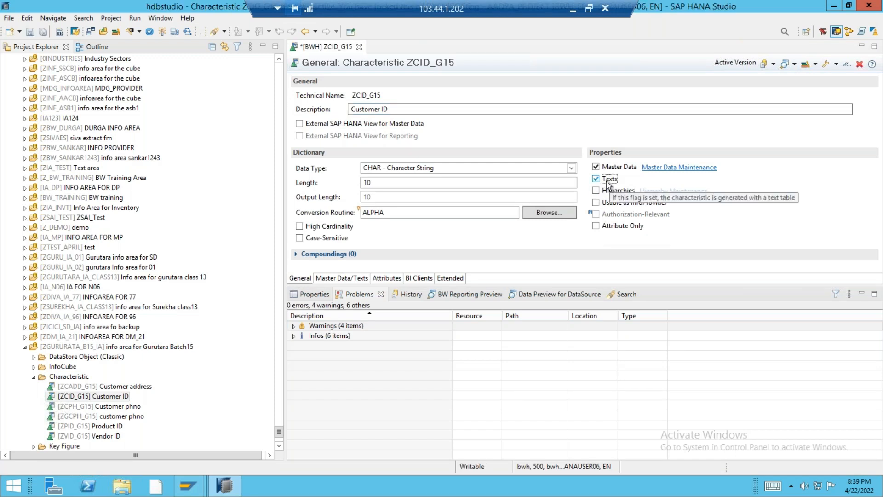
left_click(350, 278)
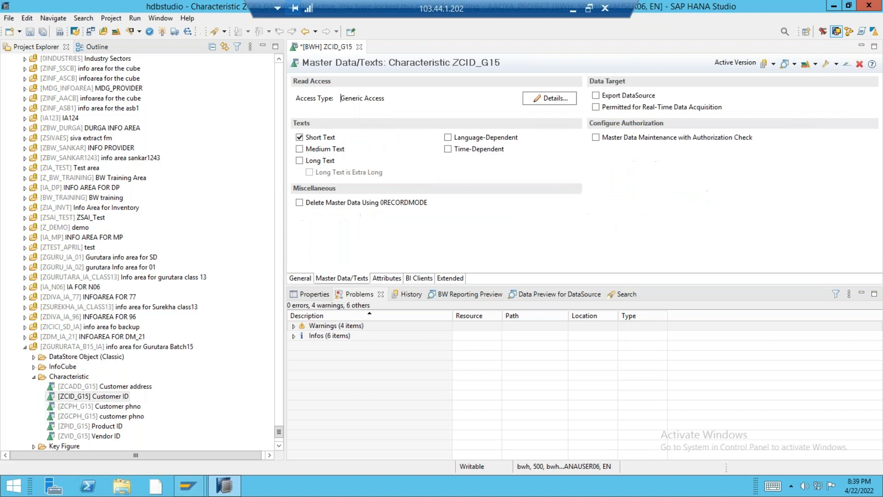
left_click(300, 149)
left_click(299, 161)
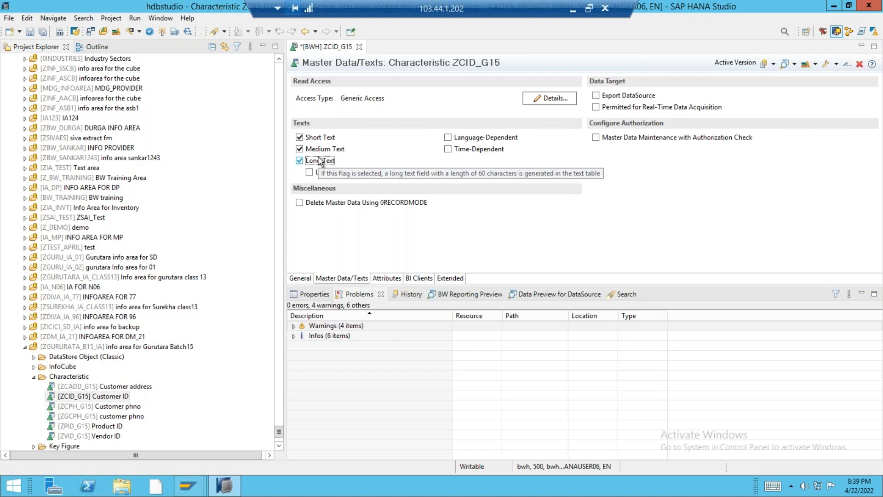
left_click(162, 31)
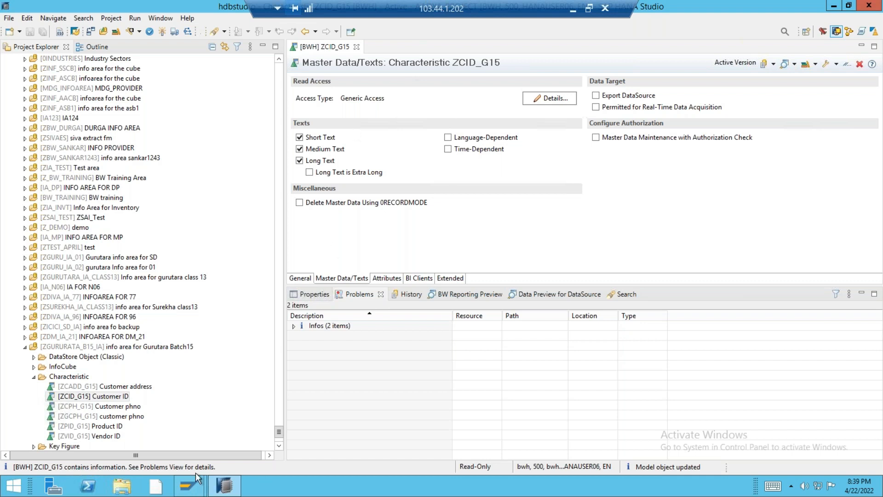
Step: Copy the technical name ZCID_G15 from the general properties and switch to the SAP GUI DataSource window
left_click(303, 277)
left_click_drag(381, 97, 353, 96)
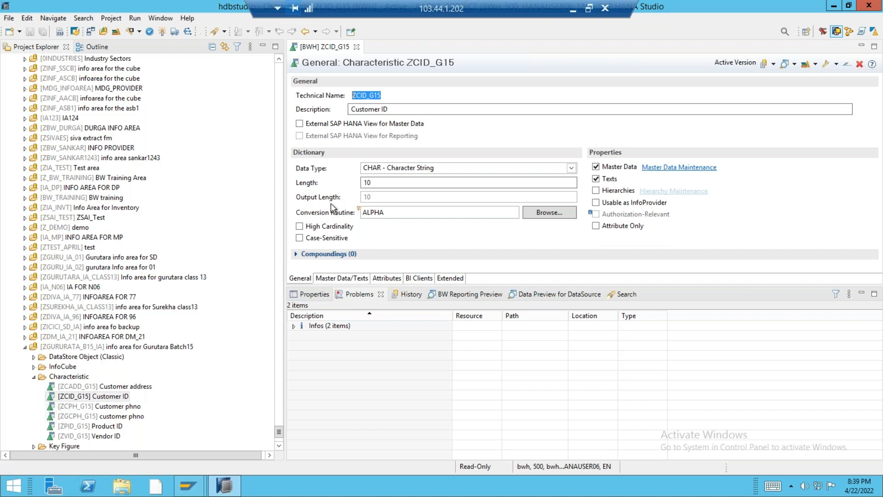
left_click(189, 487)
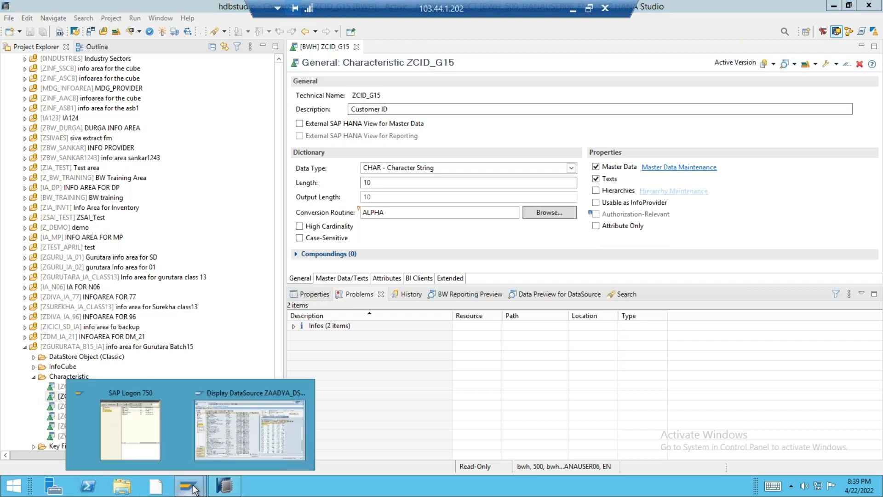
left_click(245, 426)
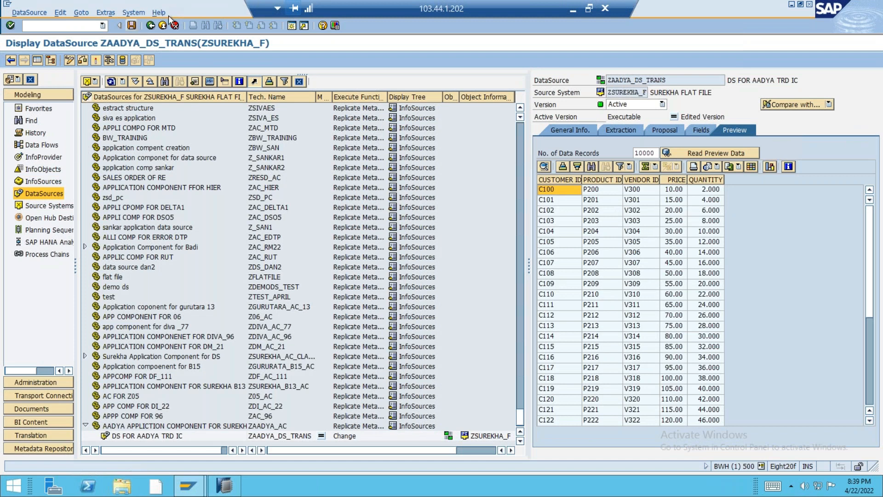
Step: Leave the DataSource display and search the InfoProvider tree for ZCID_G15
left_click(151, 26)
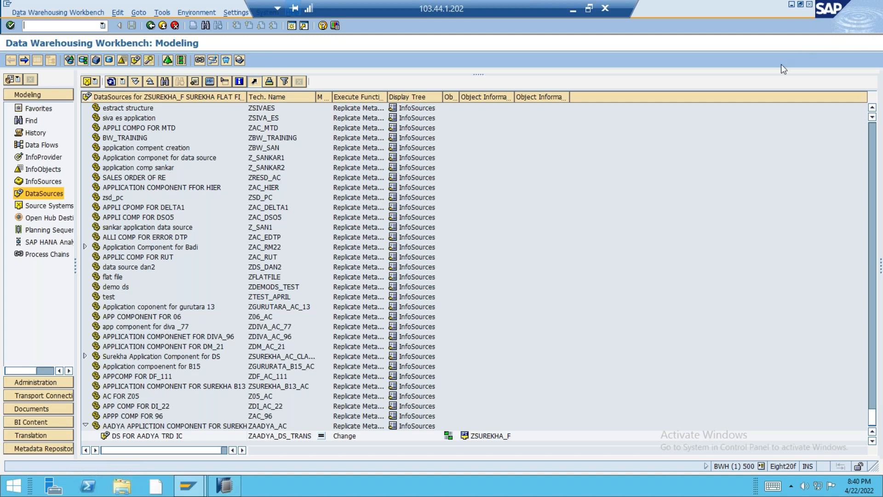
left_click(47, 157)
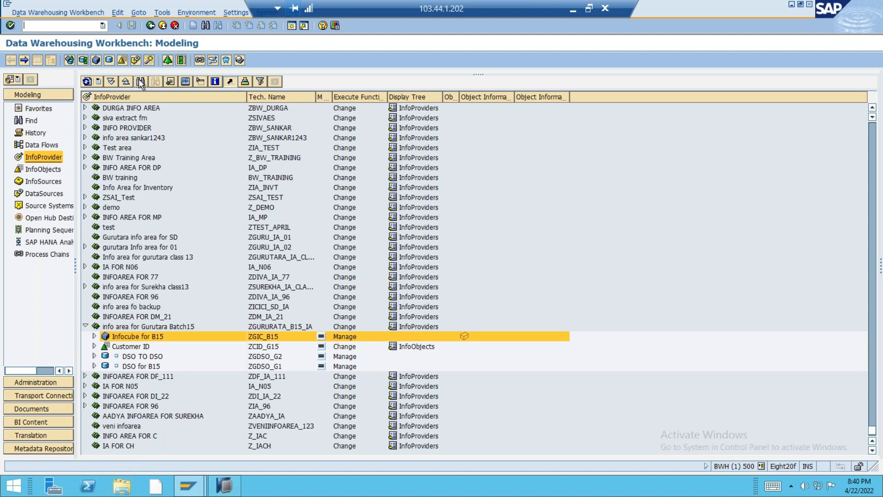
left_click(139, 79)
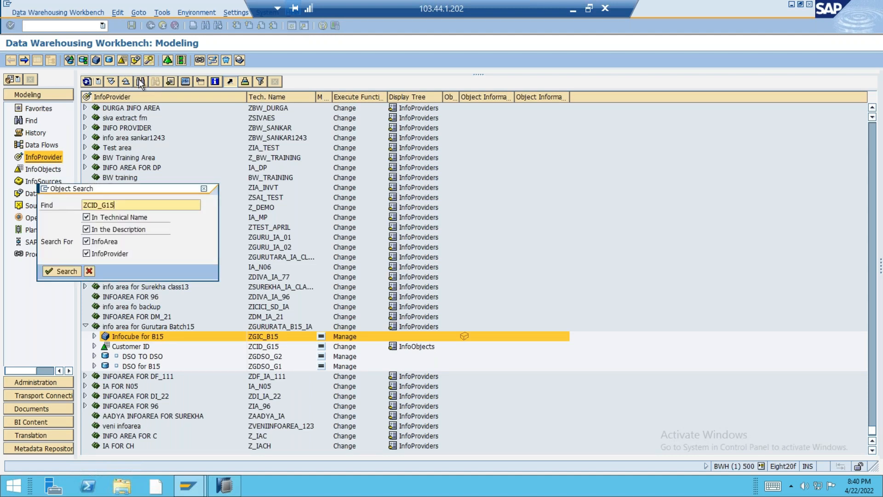
key("Return")
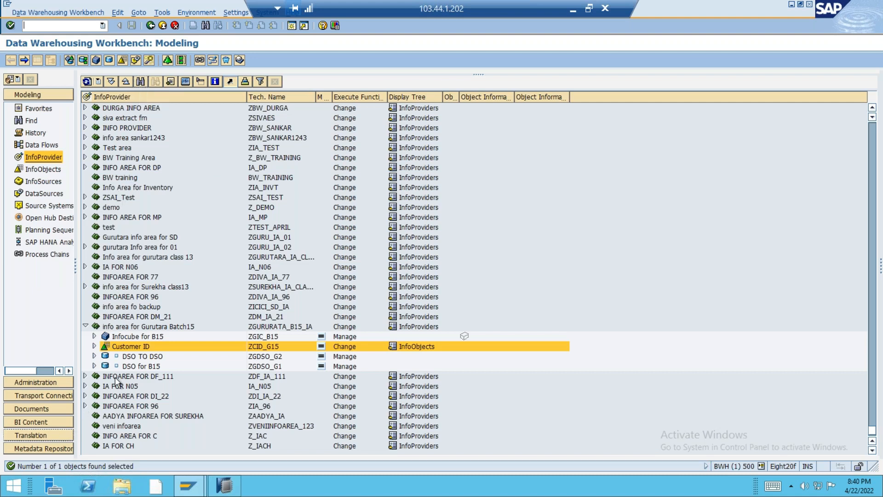
Step: Expand Customer ID in the InfoProvider tree and examine its Attributes and Texts nodes
left_click(94, 346)
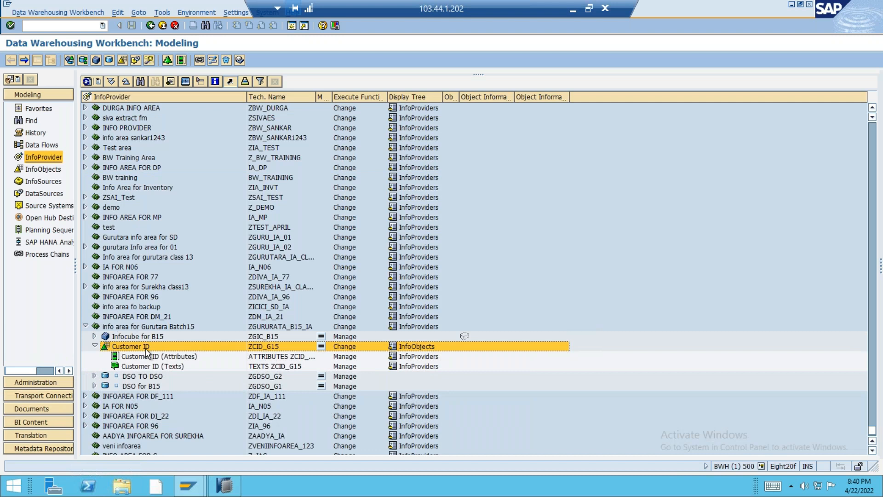
left_click(159, 357)
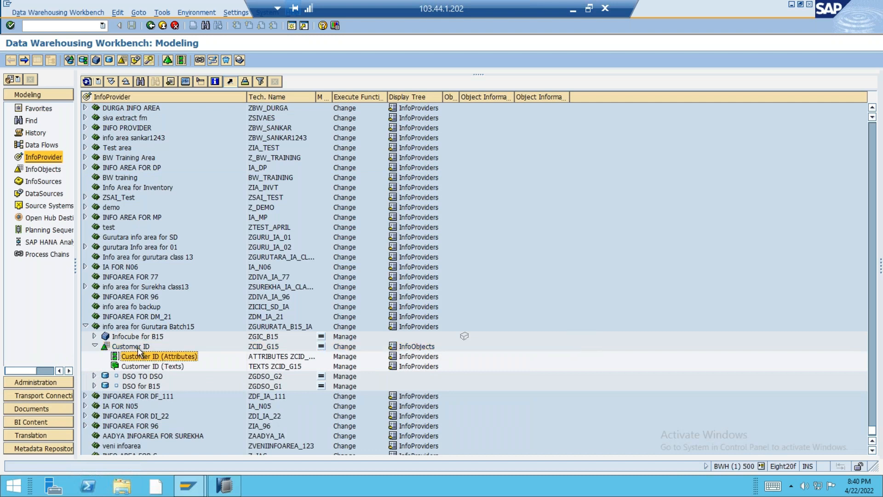
left_click(139, 349)
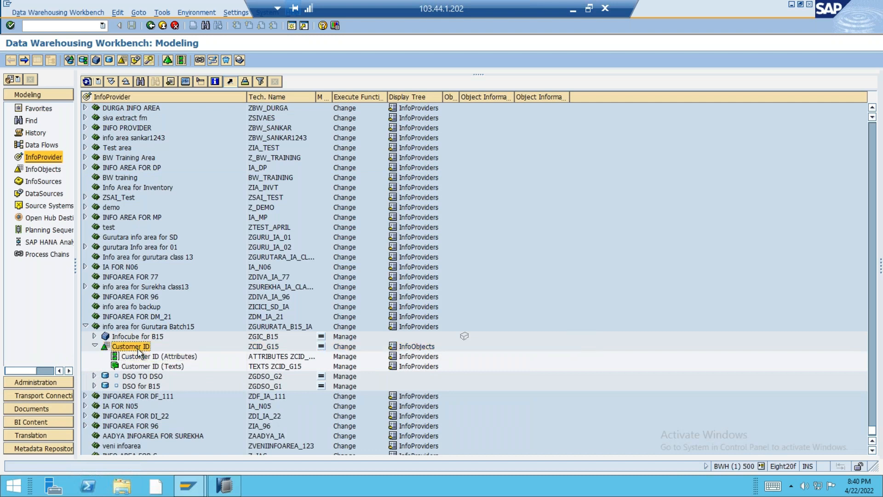
left_click(273, 346)
left_click(158, 359)
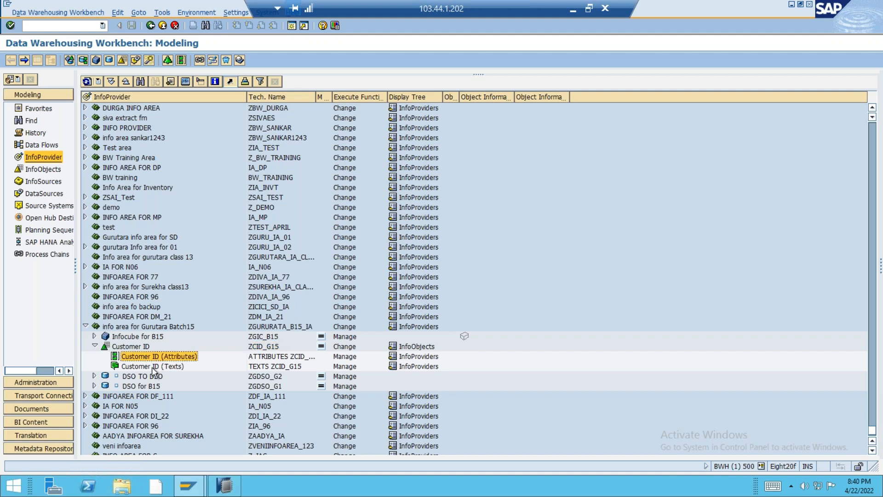
left_click(154, 368)
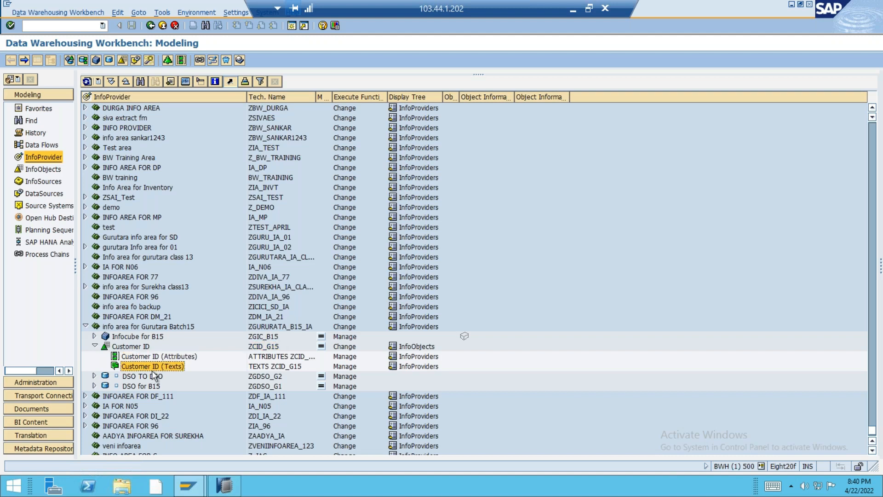
left_click(159, 358)
left_click(162, 366)
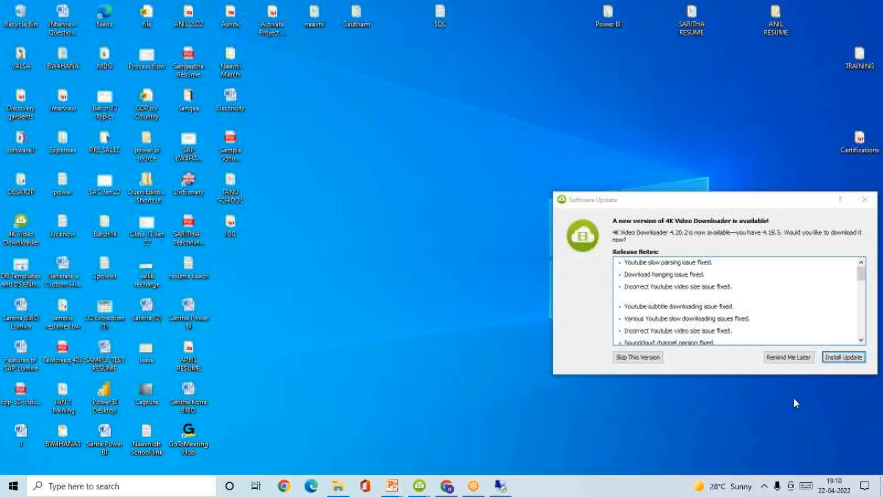
Step: Return to the remote desktop, open the BATCH 15 folder and open DSO_Chnage records.csv in Excel
left_click(506, 486)
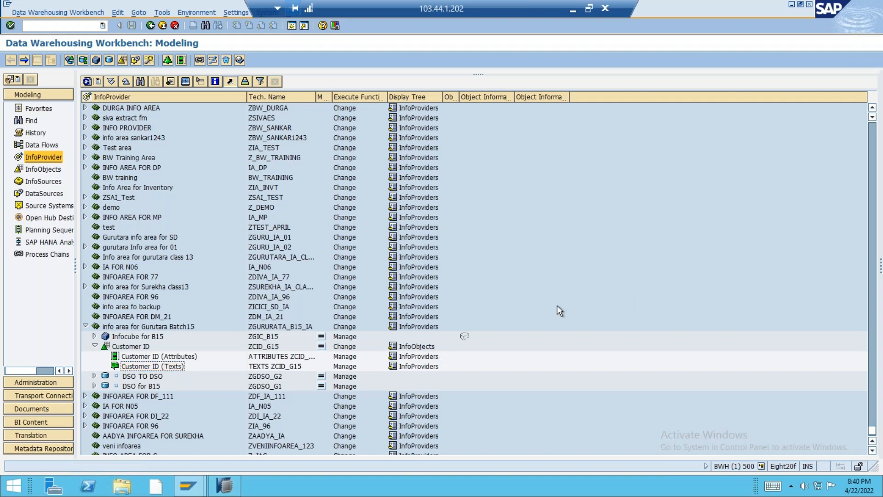
key("super+d")
double_click(230, 133)
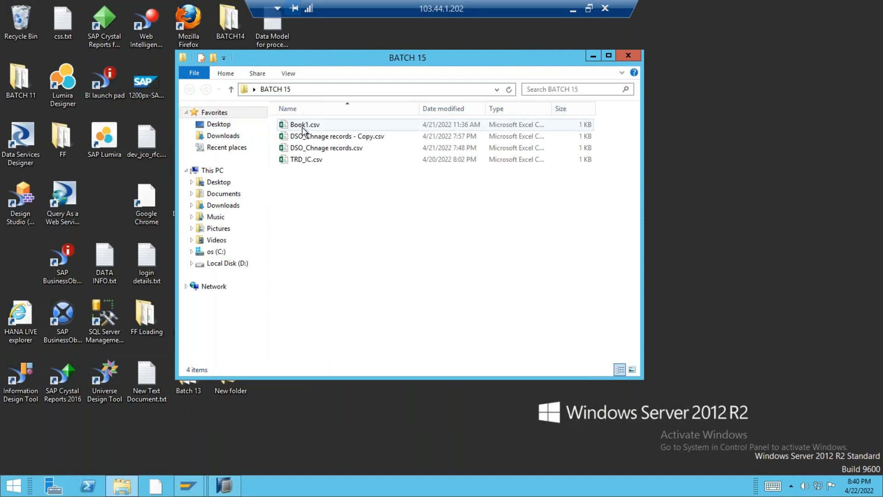
double_click(316, 147)
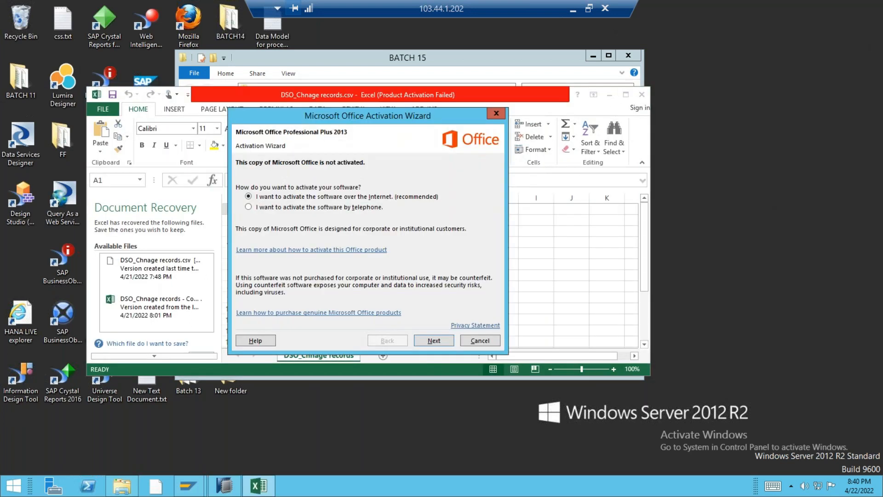
Step: Dismiss the Office activation wizard, maximize the DSO_Chnage records.csv workbook and close its Document Recovery pane
left_click(496, 112)
double_click(507, 92)
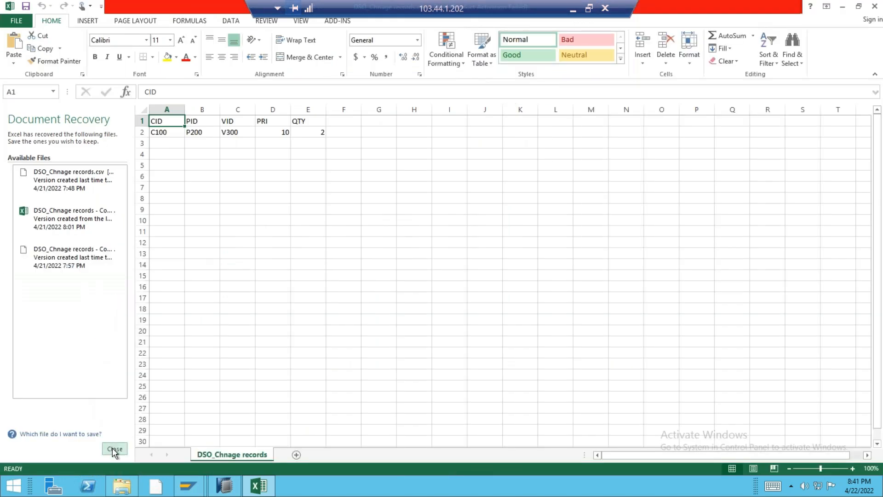
left_click(114, 449)
left_click(275, 168)
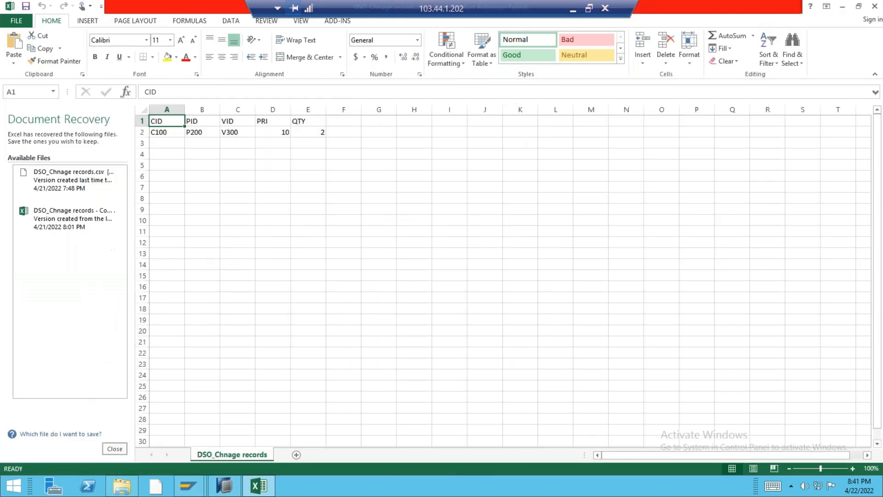
Step: Save a copy of the workbook as CID_ATTR in the BATCH 15 folder, keeping the CSV (Comma delimited) format
left_click(14, 20)
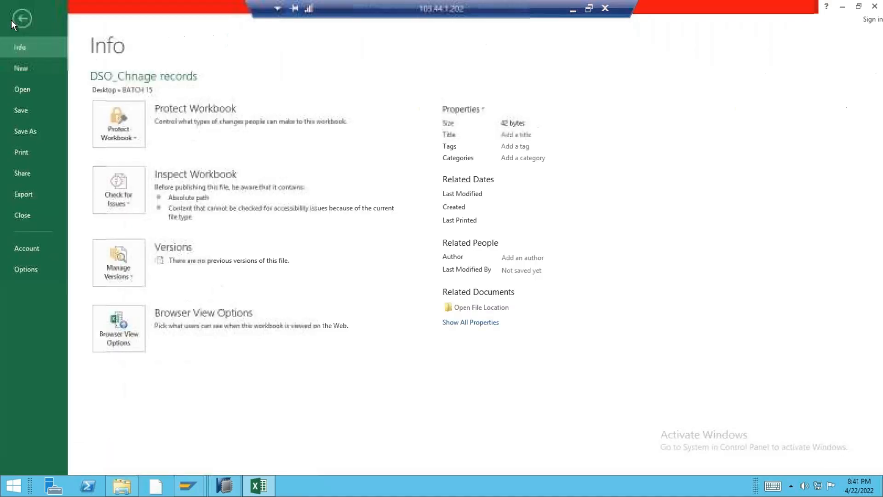
left_click(29, 132)
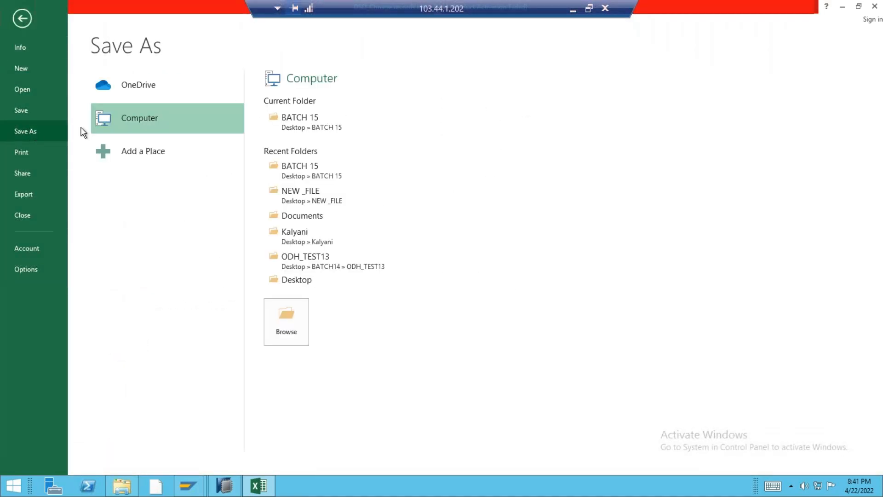
left_click(297, 117)
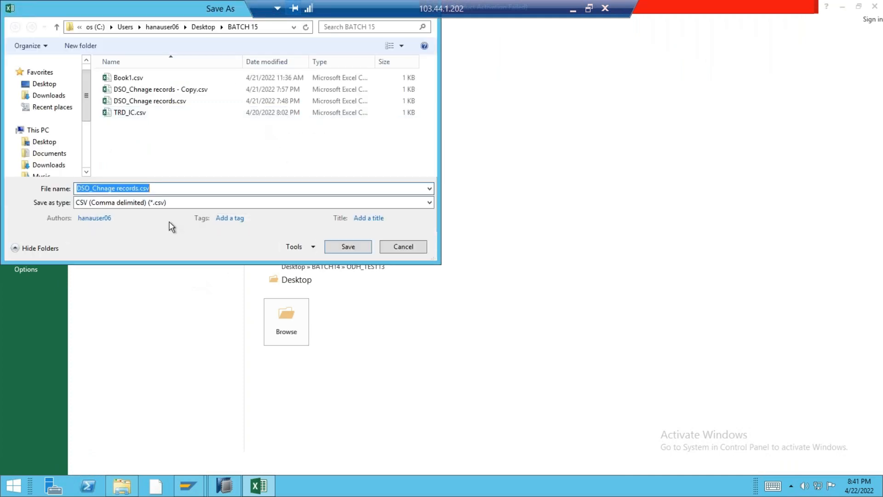
type("Cl")
type("D_ATTR")
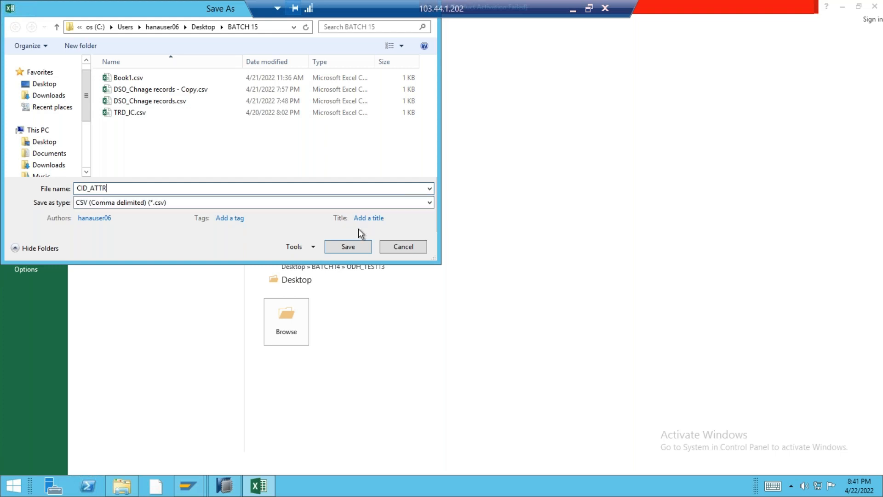
left_click(348, 249)
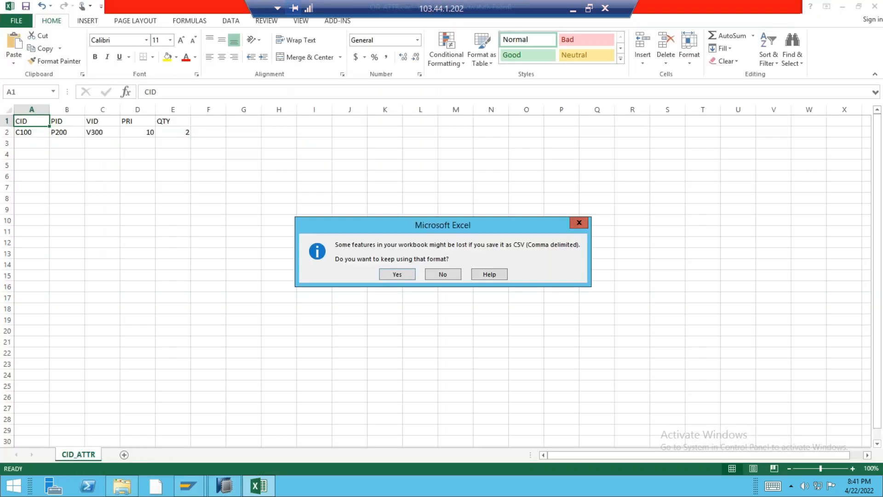
left_click(396, 274)
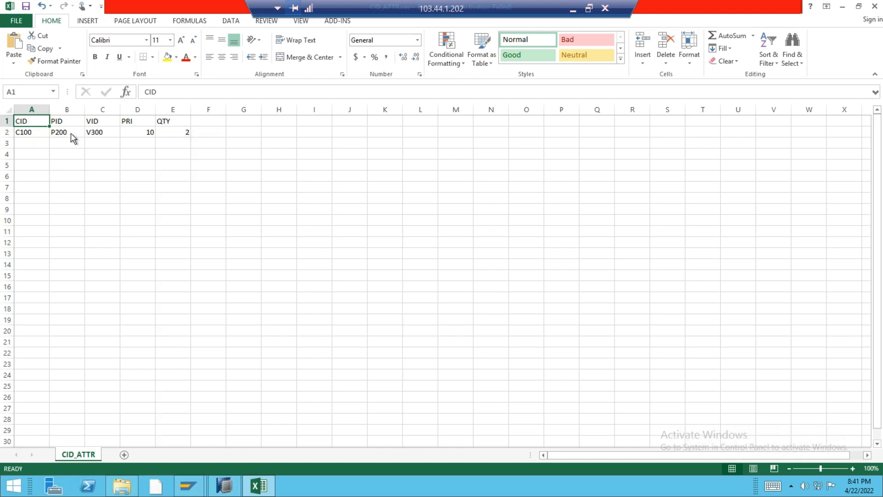
Step: Clear the PID, VID, PRI and QTY data from columns B to E, leaving only the CID column
left_click(28, 108)
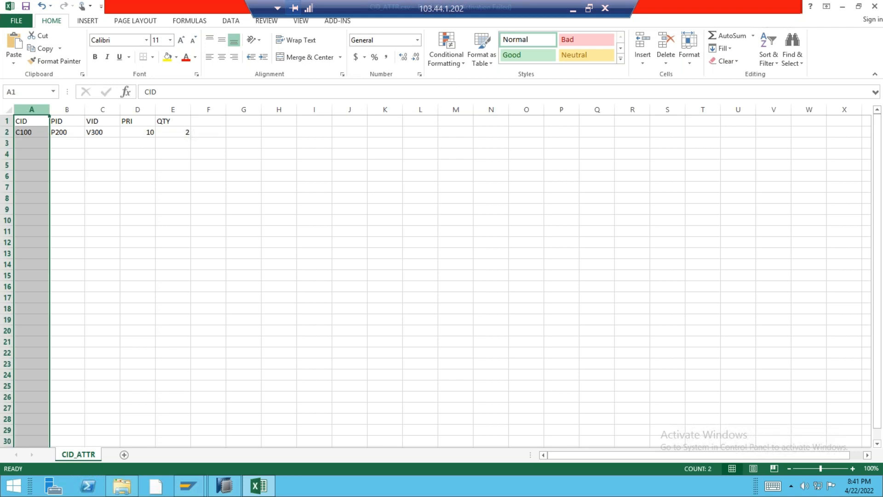
left_click_drag(66, 108, 173, 109)
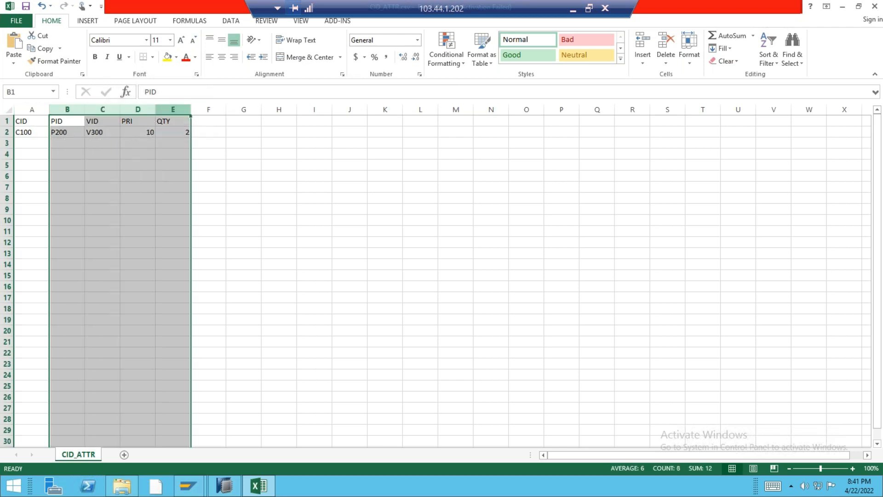
key("Delete")
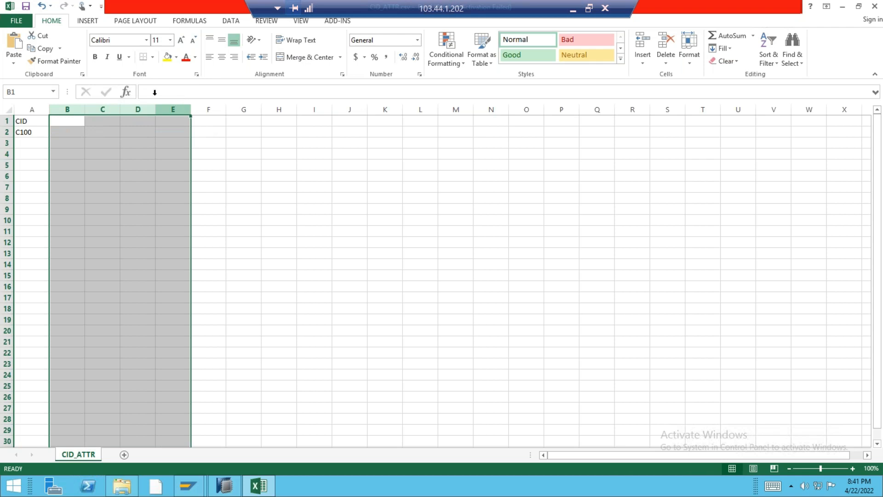
Step: Add the column headers CADD in B1 and CPHNO in C1, beside the CID header
left_click(30, 121)
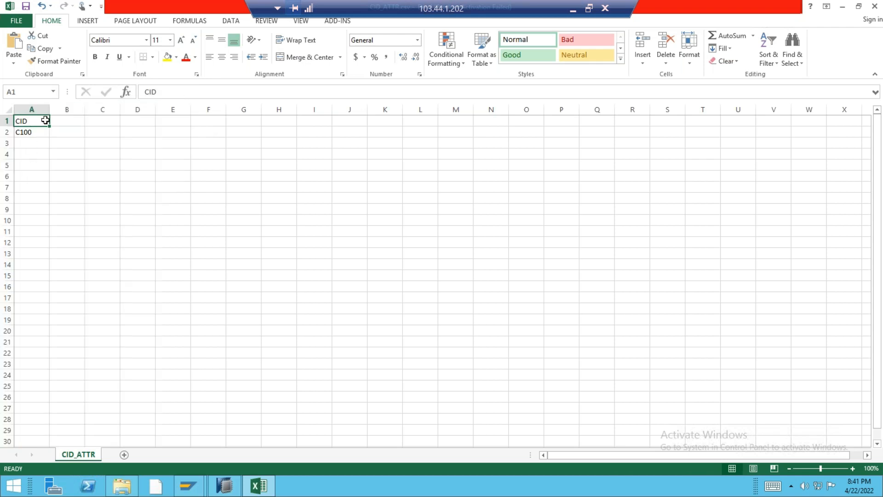
left_click(69, 119)
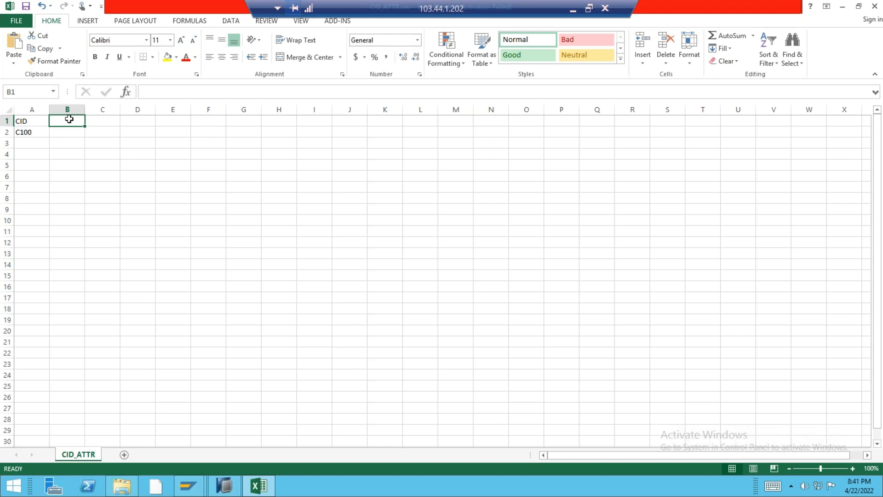
type("CADD")
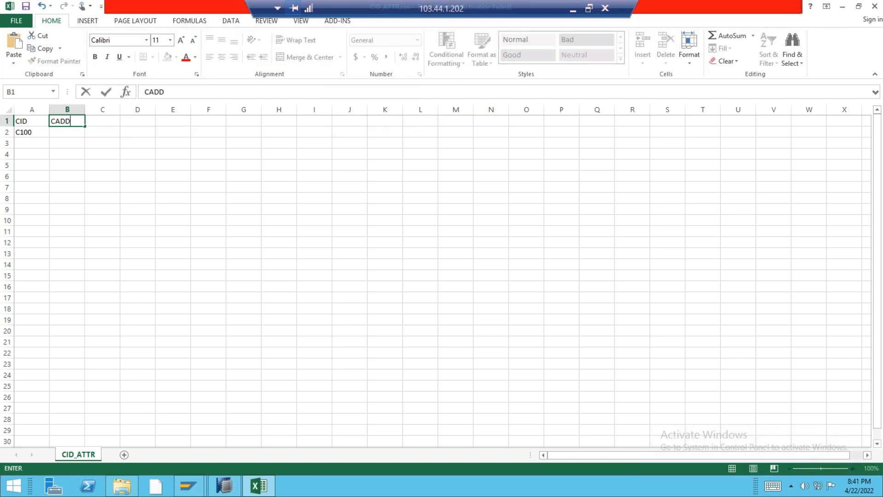
key("Tab")
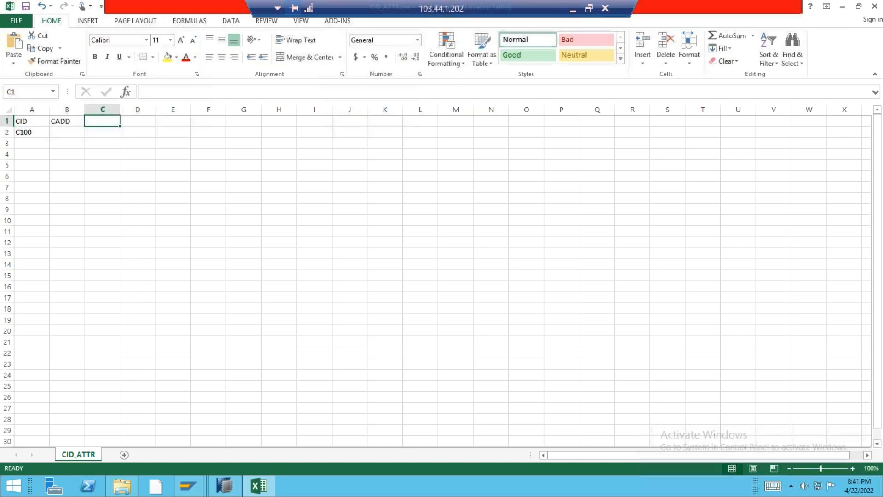
type("CPHNO")
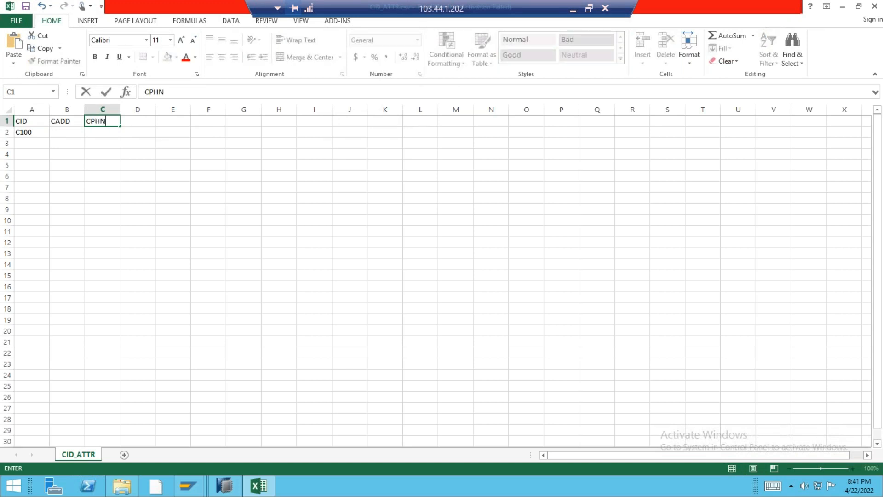
Step: Enter the next consecutive customer ID in A3 and fill the ID series down column A to row 7
left_click(25, 142)
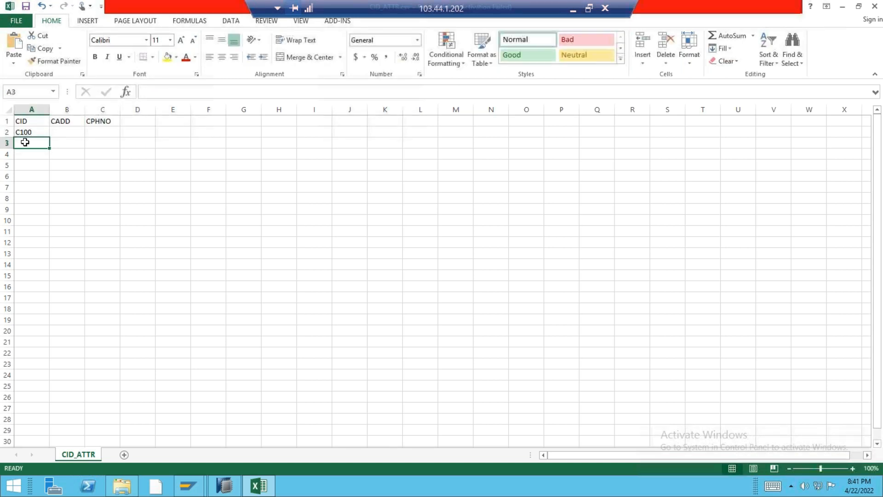
type("C101")
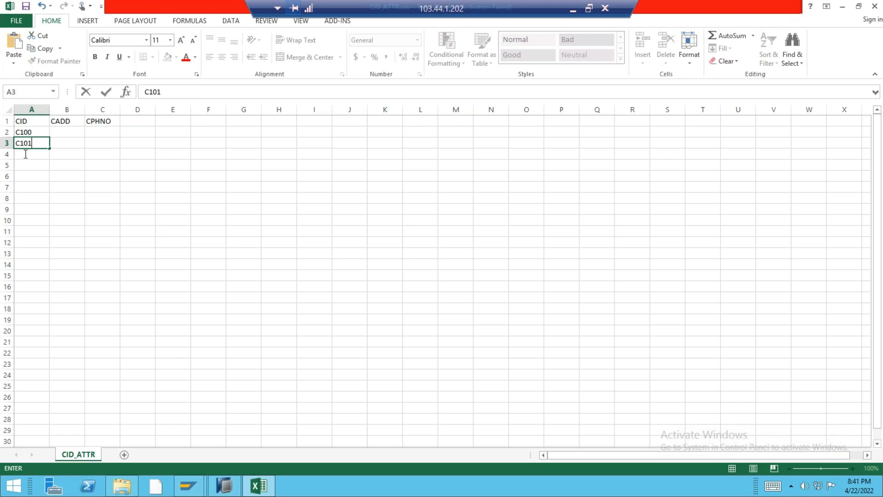
left_click(44, 197)
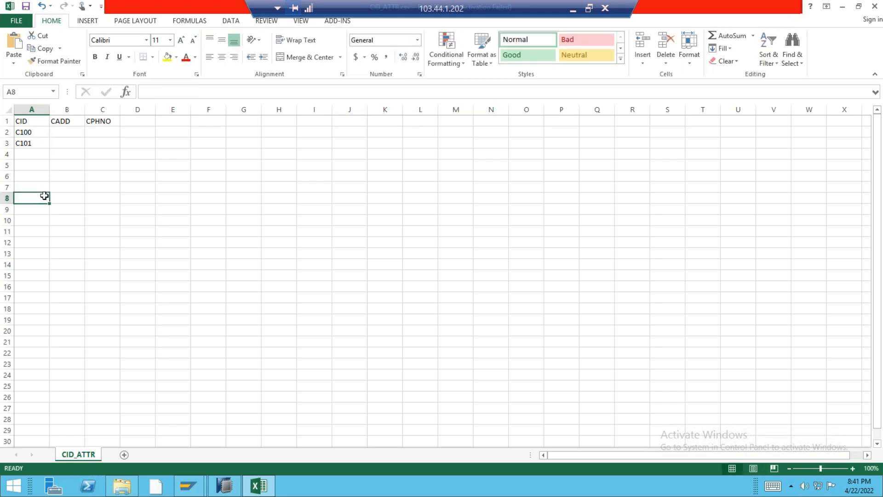
left_click_drag(34, 132, 45, 194)
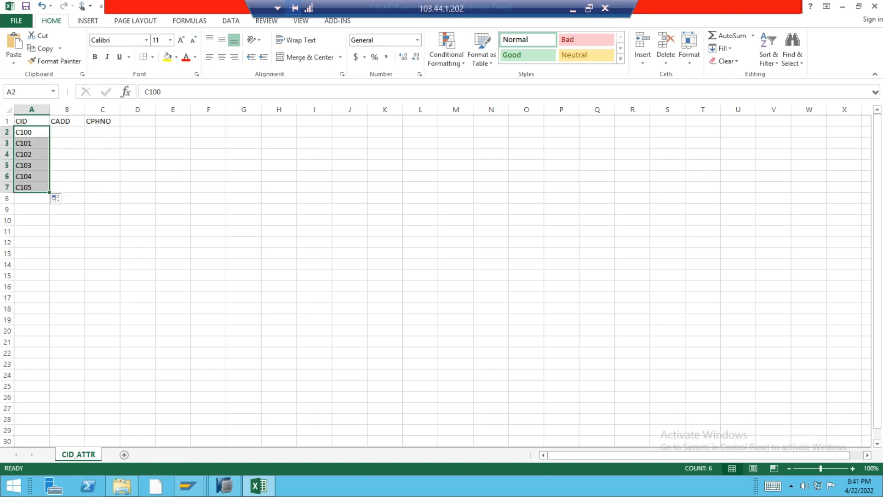
Step: Enter HYD in B2 and MUM in B3 as the customer addresses, with a phone number beside each in column C
left_click(65, 131)
type("HYD")
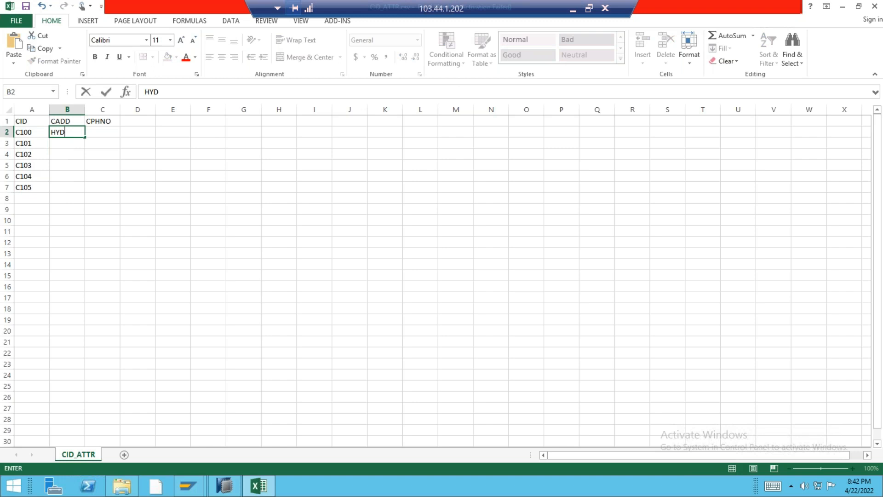
key("Tab")
type("89898998")
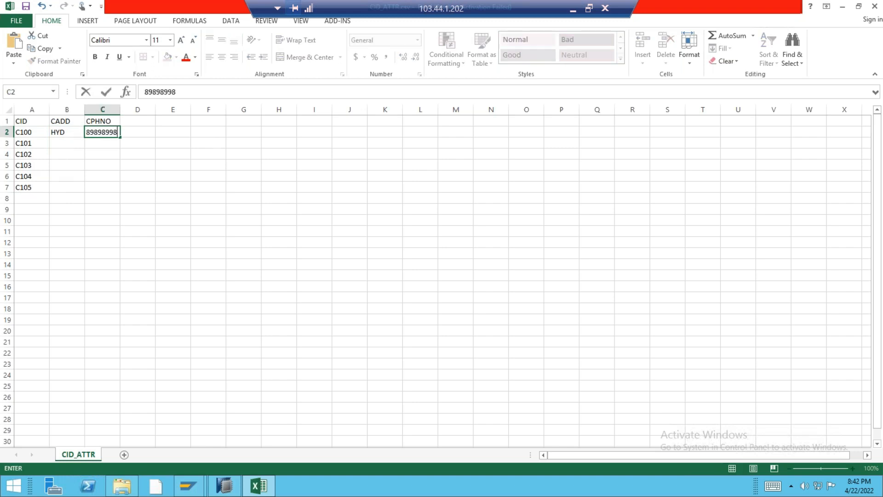
left_click(63, 143)
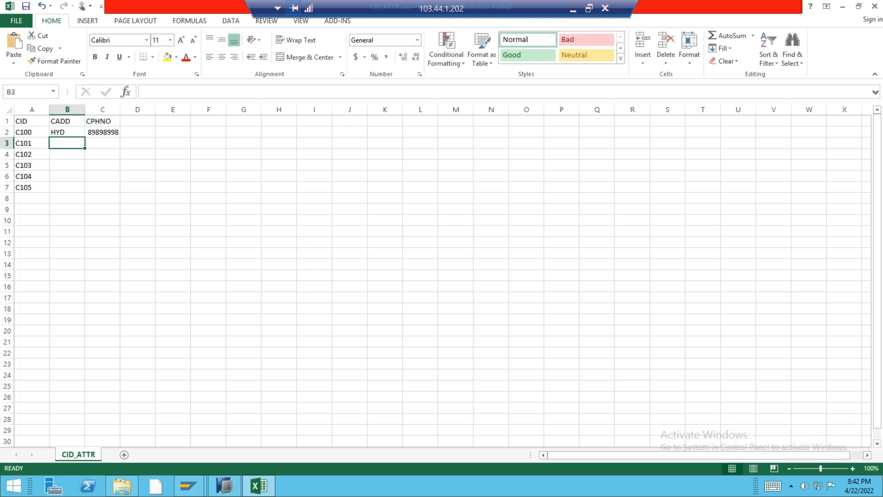
type("MUM")
left_click(94, 144)
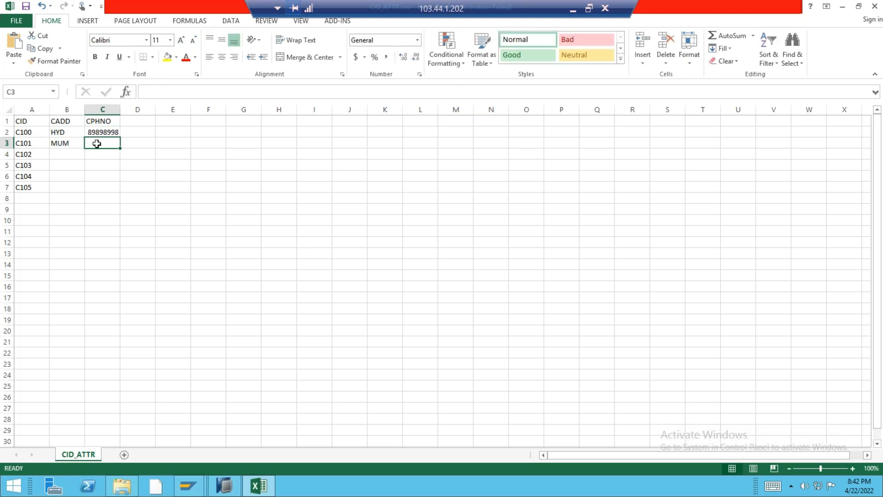
type("7878787")
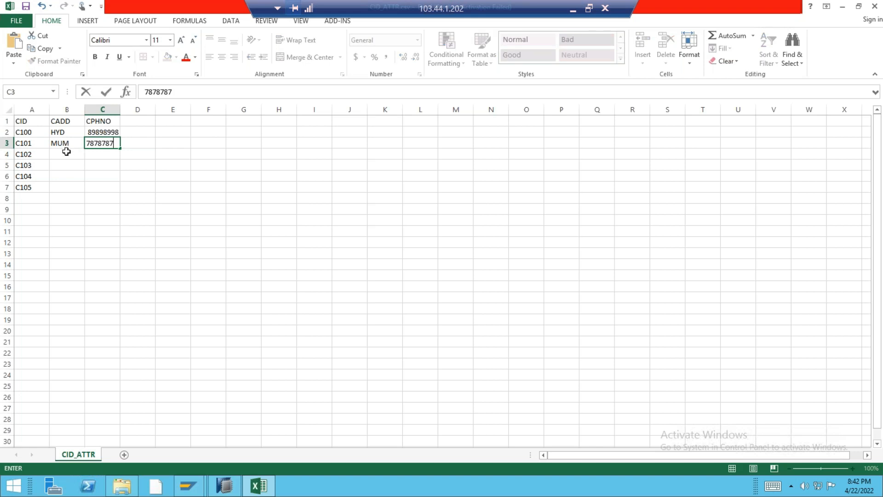
Step: Enter DEL and a phone number in row 4, and correct the phone numbers in C3 and C4 to eight digits
left_click(65, 153)
type("DEL")
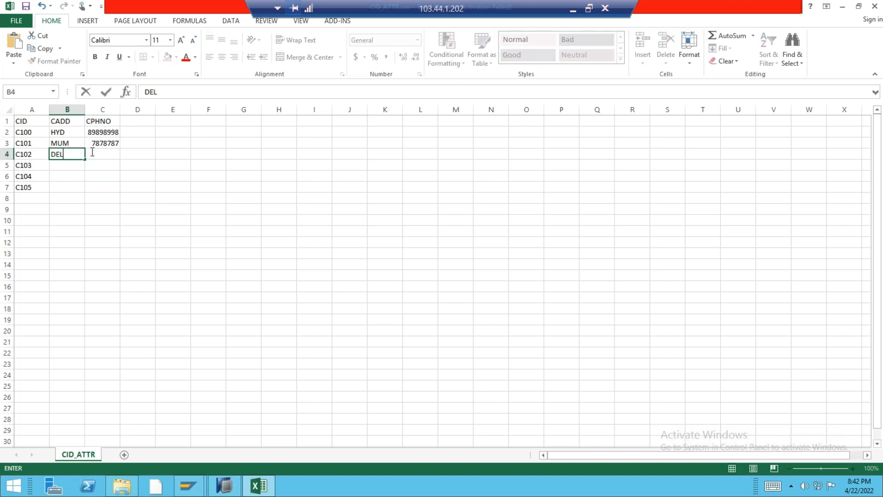
left_click(95, 144)
double_click(95, 145)
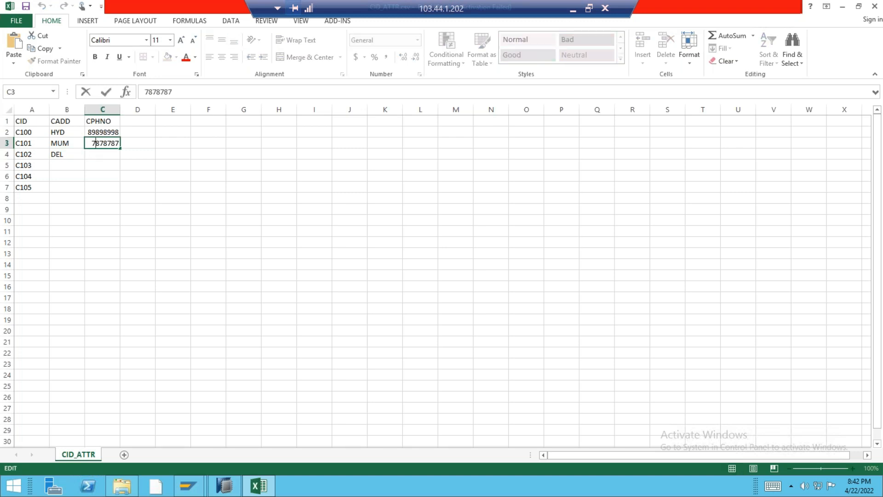
type("22")
key("BackSpace")
left_click(97, 155)
type("787878788")
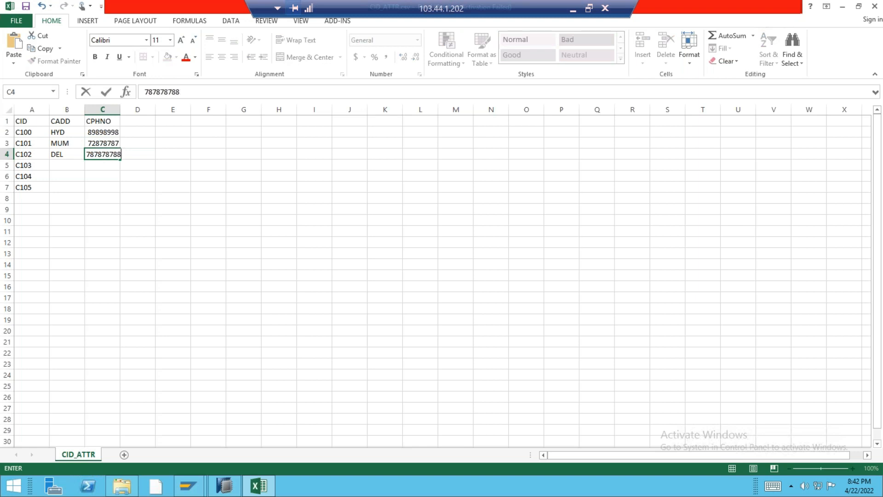
left_click(110, 204)
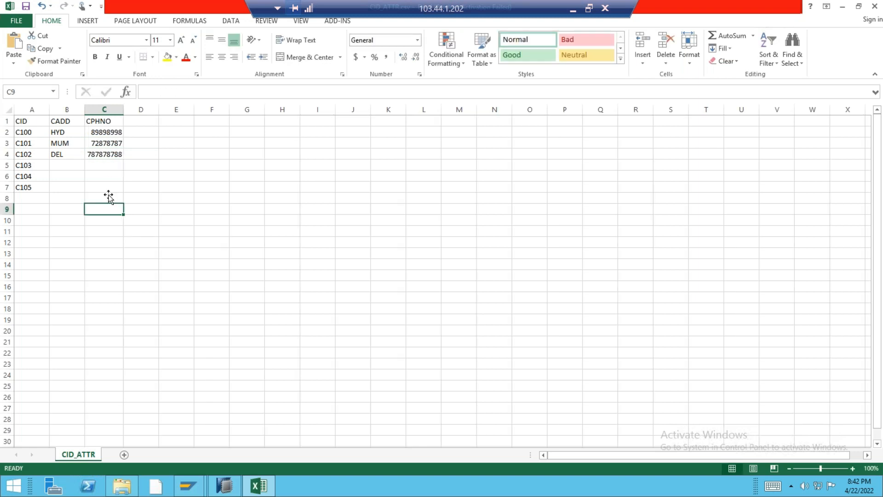
double_click(90, 153)
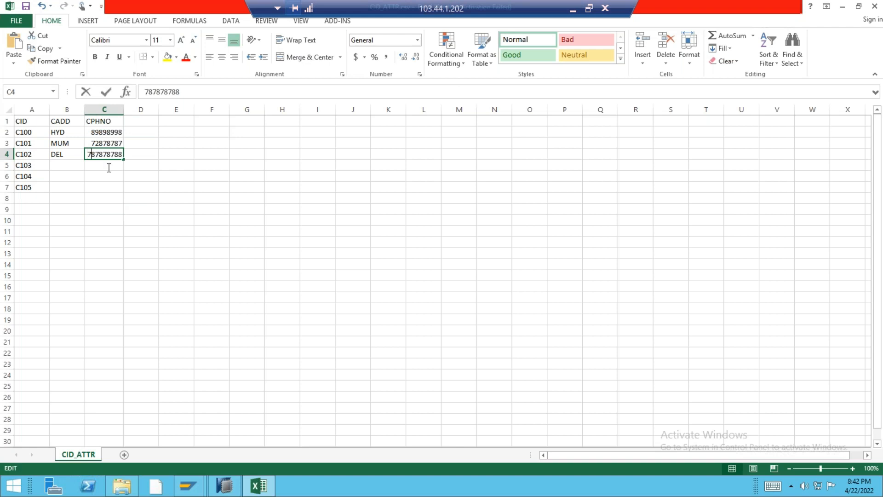
Step: Enter PUNE as the address in B5 and an eight-digit phone number in C5
left_click(58, 163)
type("PUNE")
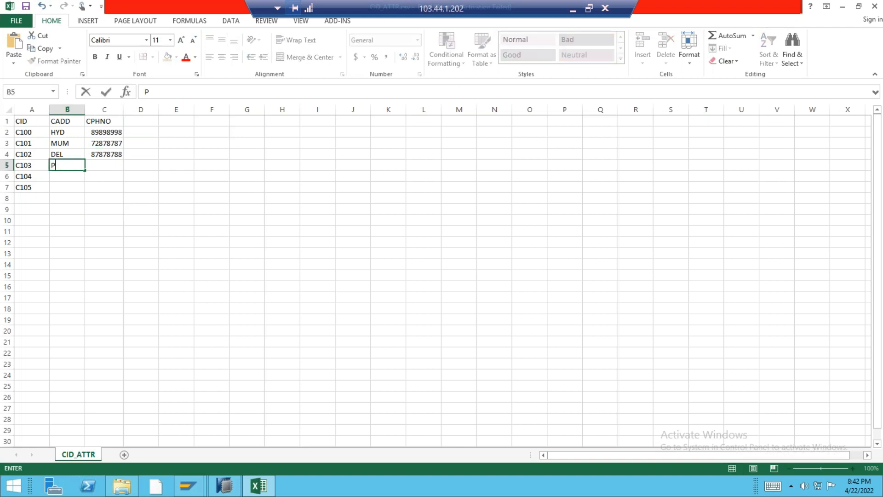
left_click(109, 165)
type("787867")
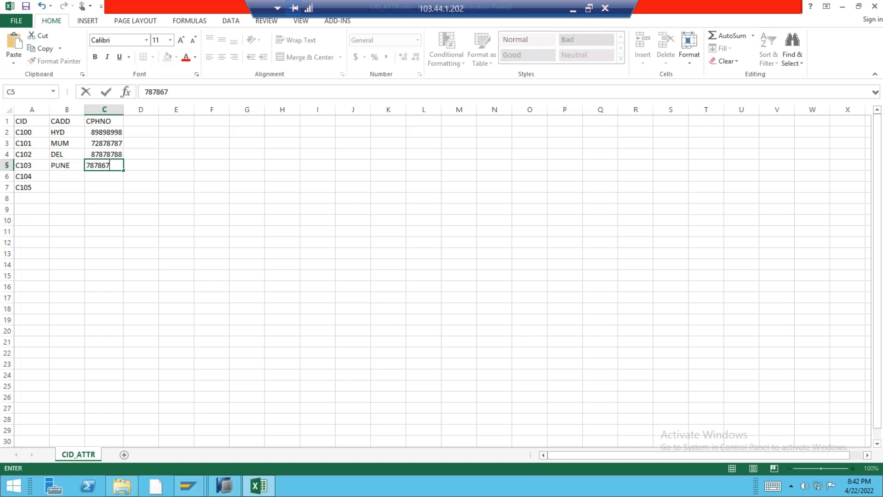
type("45")
left_click(102, 197)
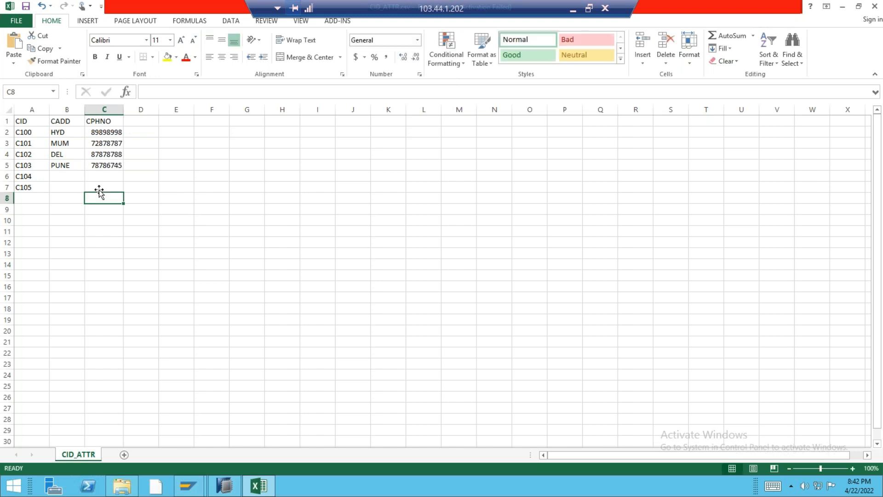
Step: Enter CHE as the customer address in B6 and an eight-digit phone number in C6
left_click(68, 180)
type("CHE")
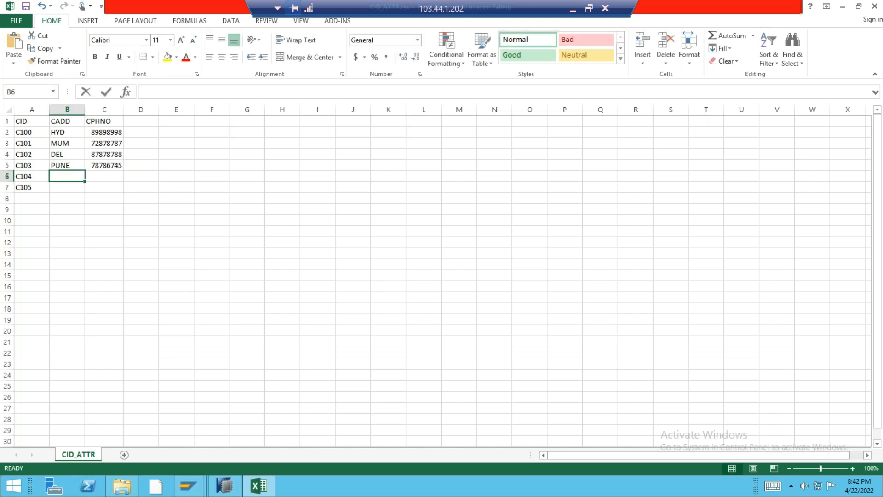
left_click(102, 175)
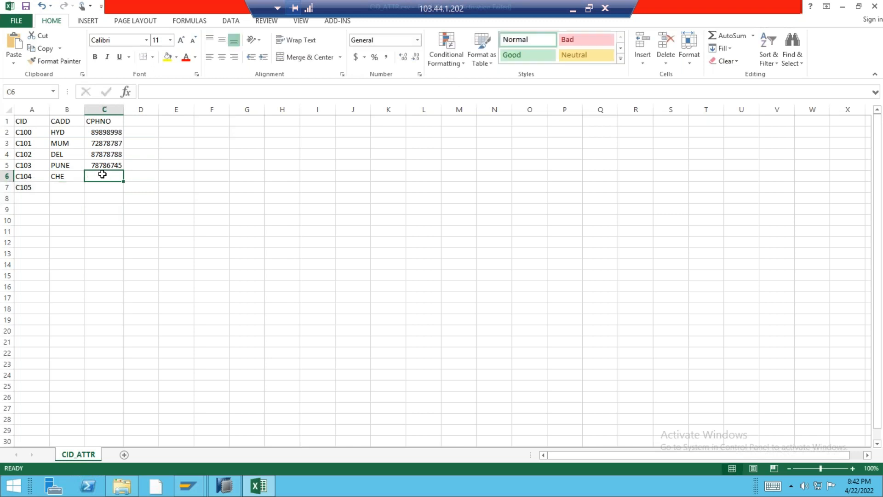
type("46546546")
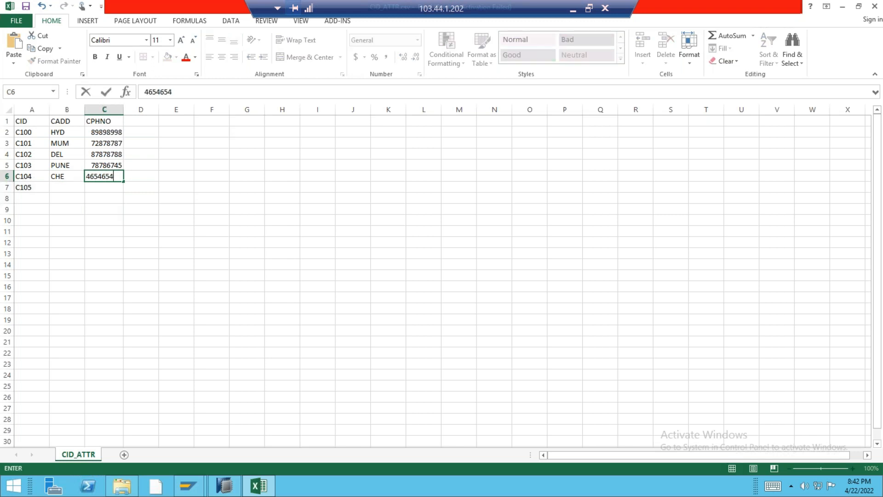
left_click(108, 247)
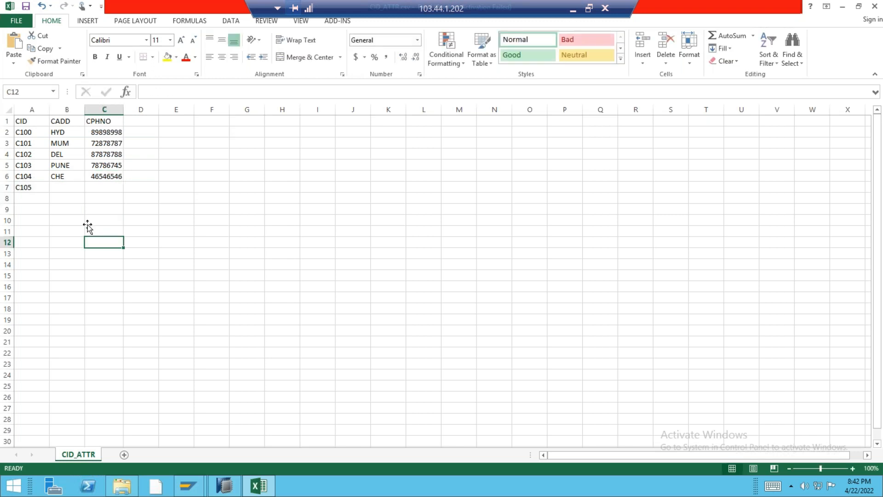
Step: Enter LUK and an eight-digit phone number in row 7, and save the file, keeping the CSV (Comma delimited) format
left_click(69, 187)
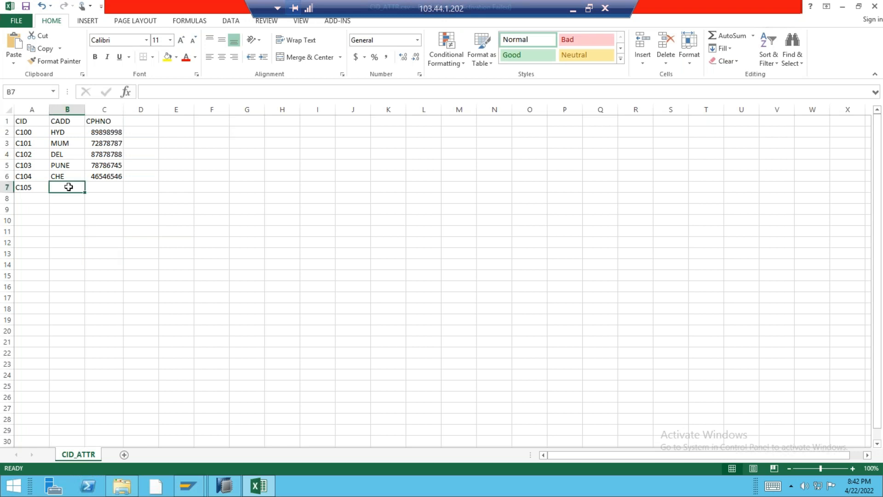
type("LUK")
left_click(102, 187)
type("3")
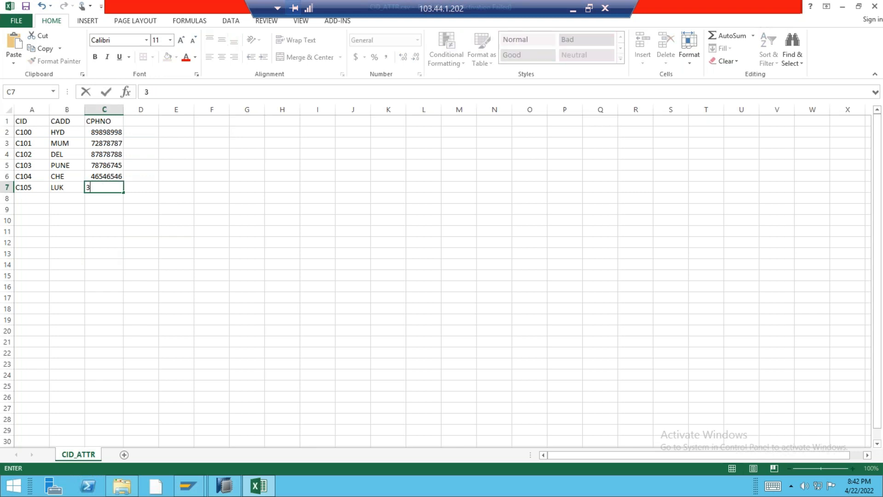
type("4675878")
left_click(134, 254)
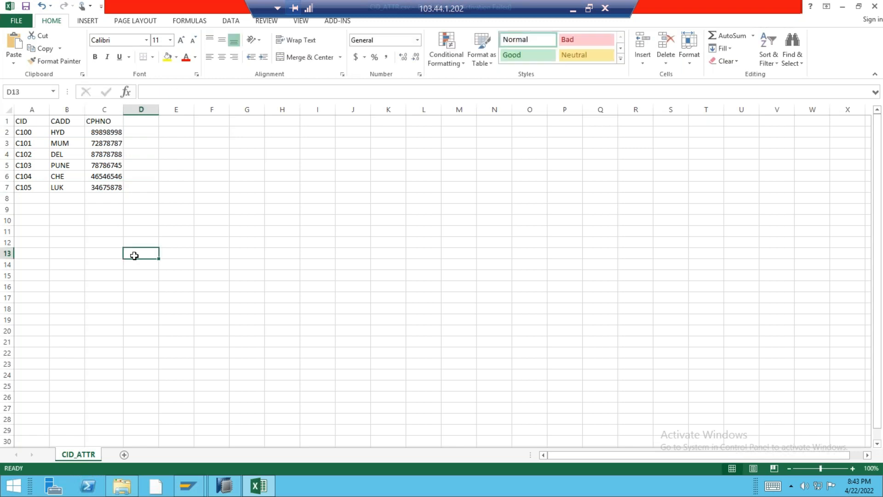
left_click(25, 7)
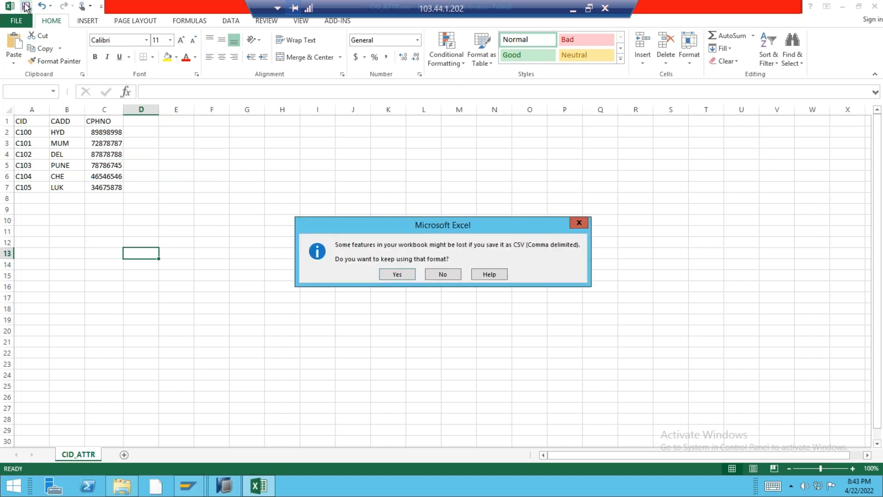
left_click(399, 275)
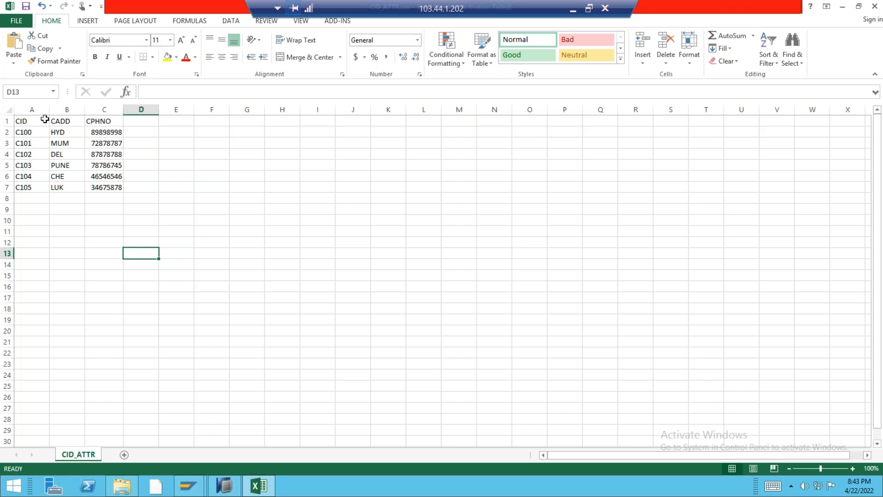
Step: Review the CID, CADD and CPHNO columns one by one and switch to the Data Warehousing Workbench in SAP
left_click(28, 107)
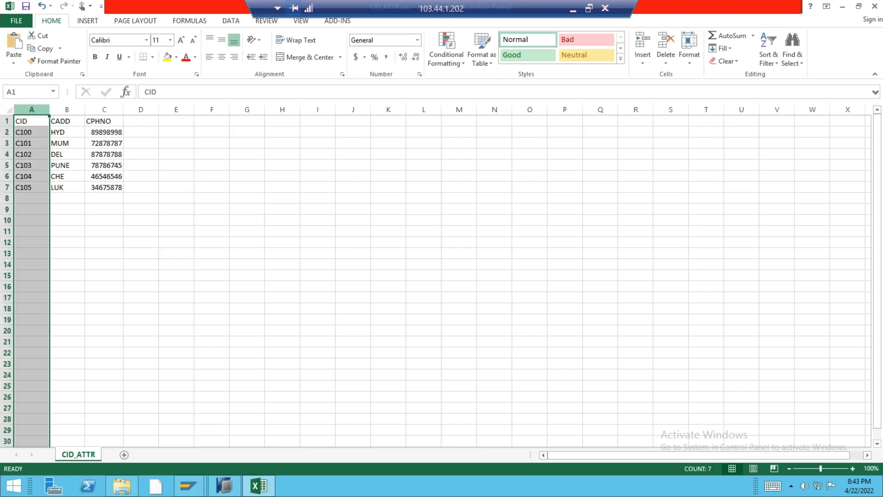
left_click(67, 108)
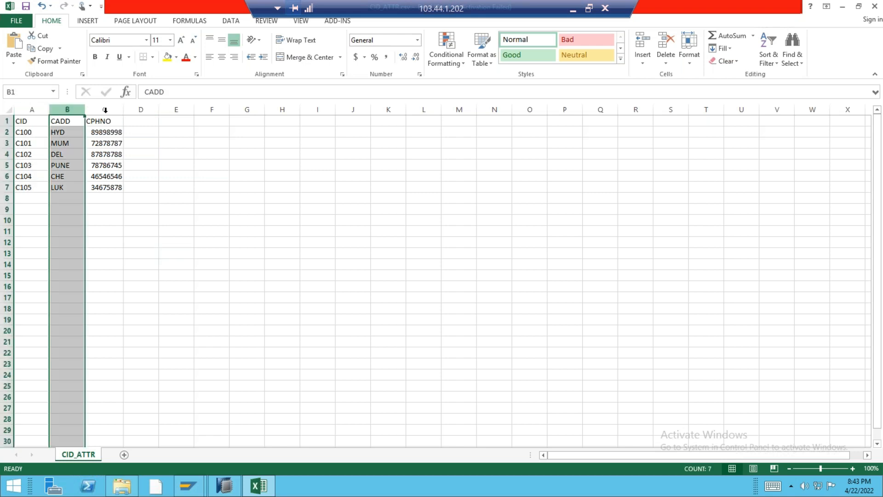
left_click(110, 107)
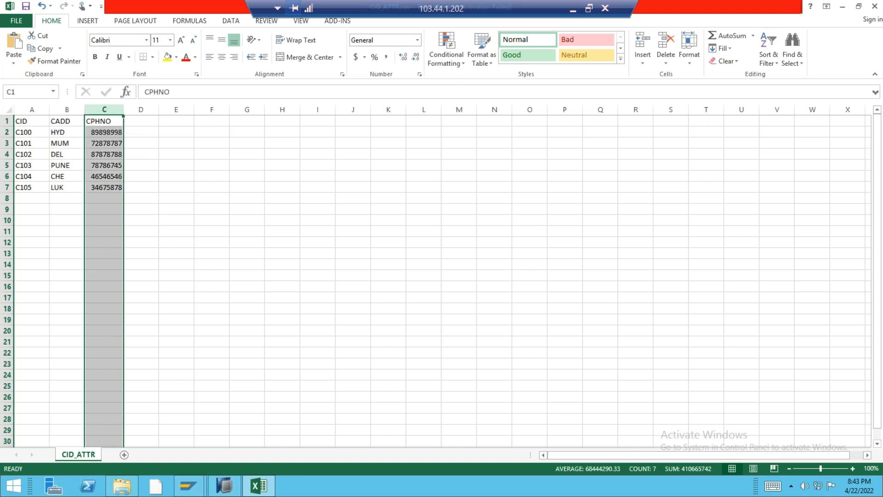
left_click(67, 109)
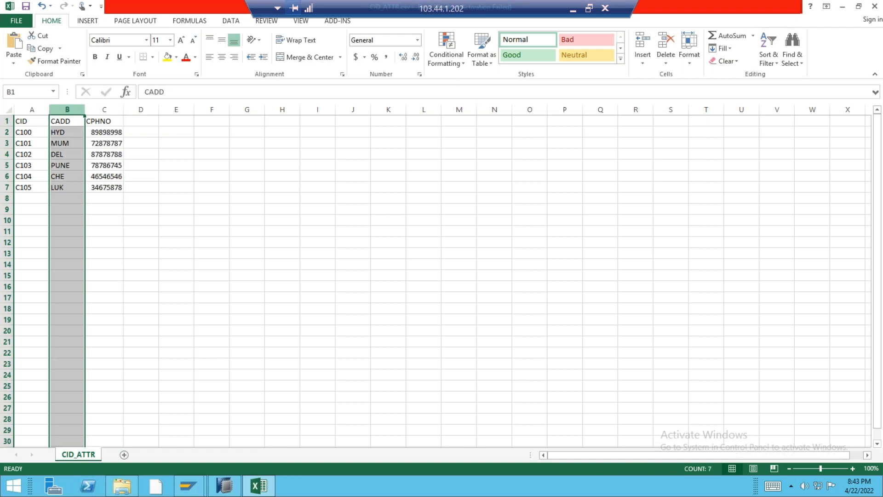
left_click(103, 110)
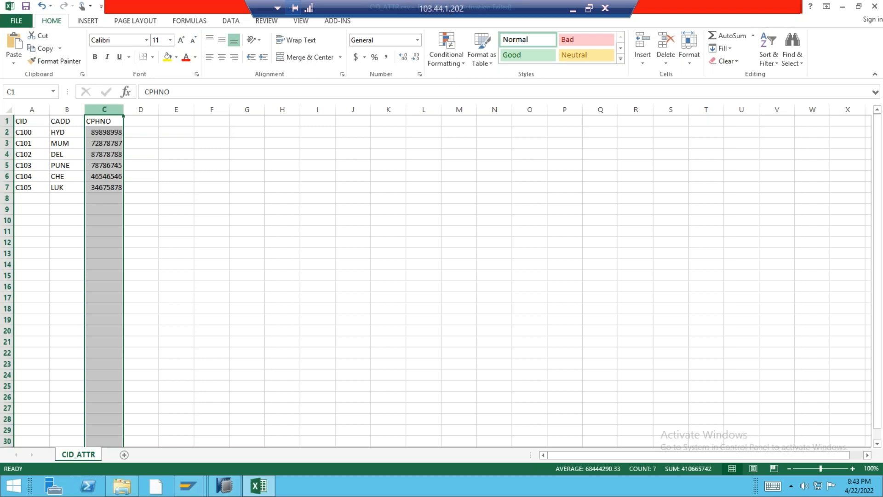
left_click(194, 488)
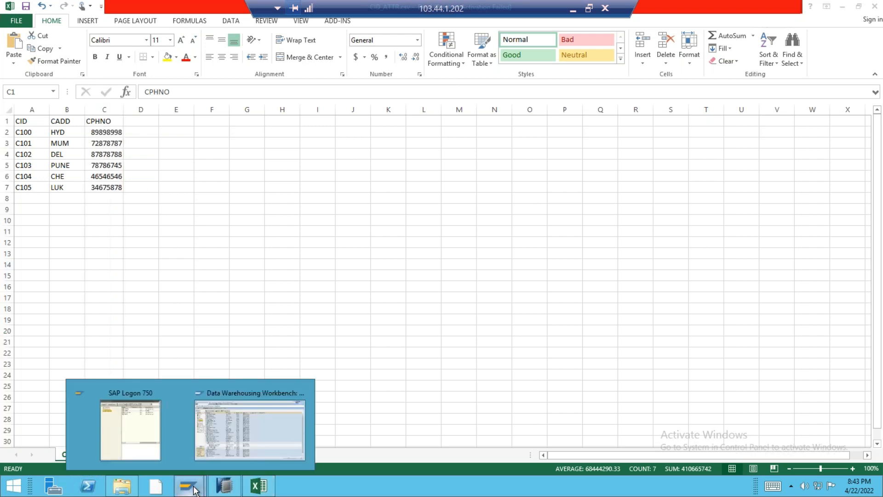
left_click(228, 439)
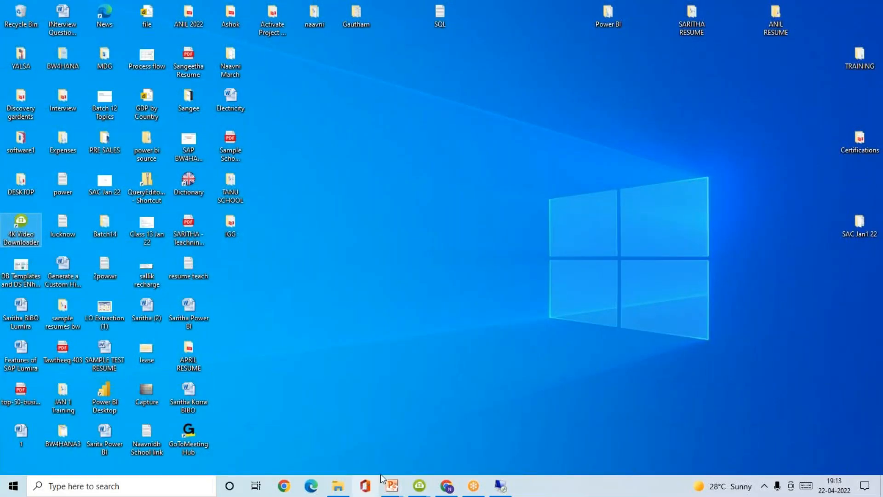
Step: Switch to Presentation1 in PowerPoint, add a new slide after slide 17 and select its title and text placeholders
mouse_move(399, 489)
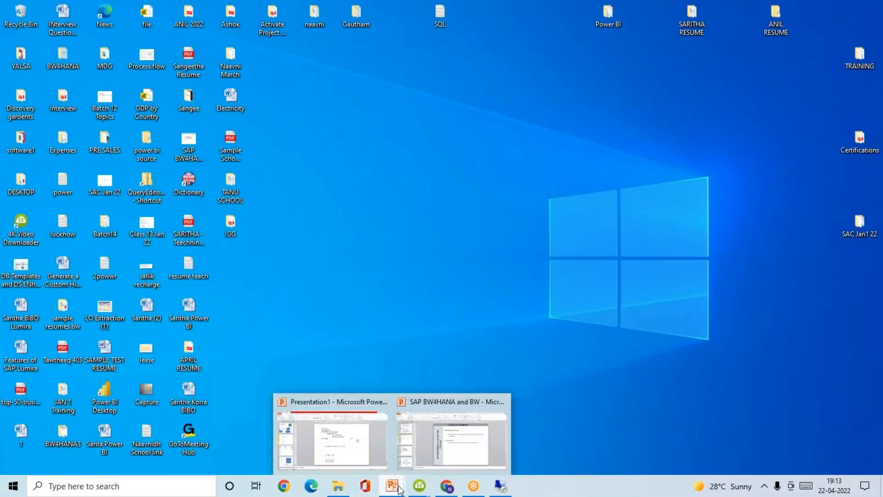
left_click(342, 431)
left_click(98, 46)
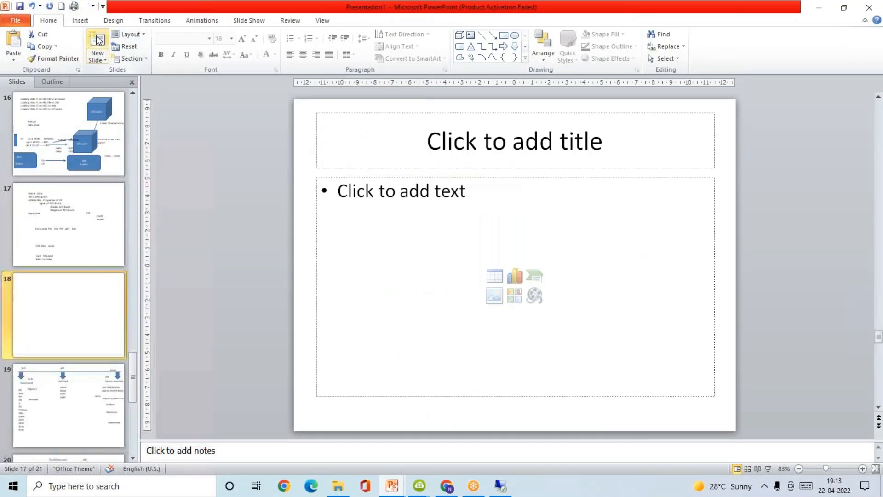
left_click_drag(263, 98, 738, 429)
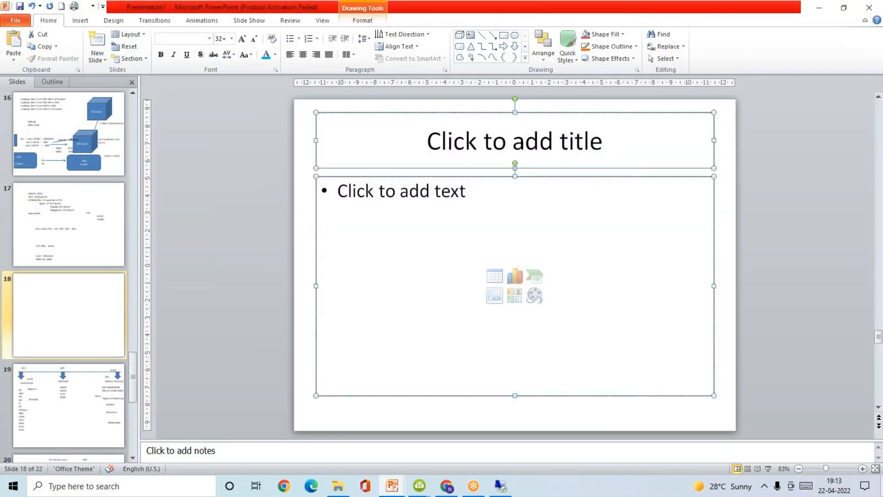